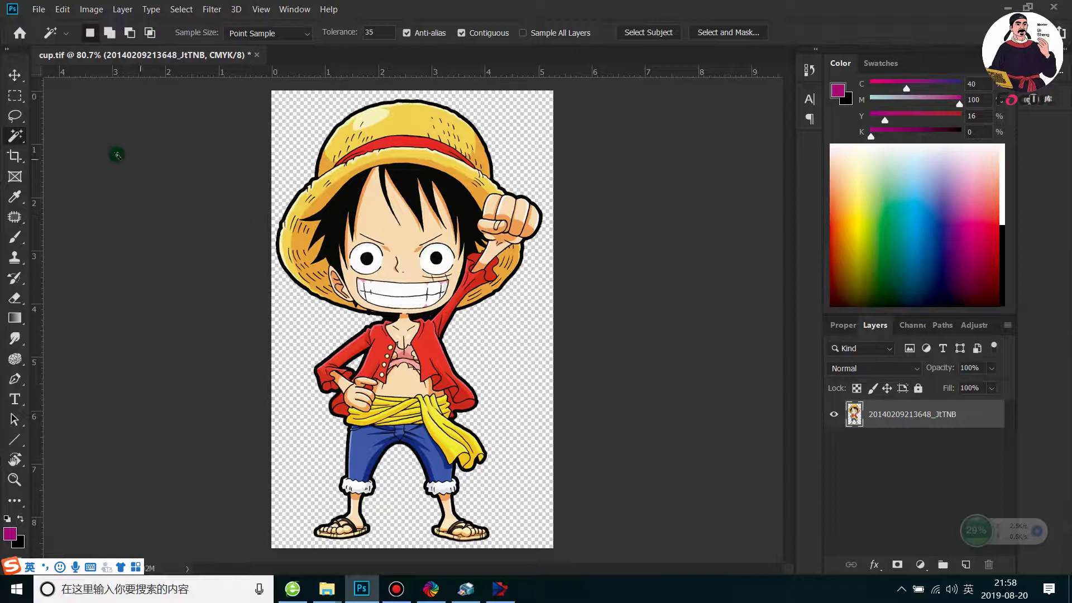
- Select the transparent background around the character with the Magic Wand at tolerance 35 and invert the selection onto the character
left_click(30, 96)
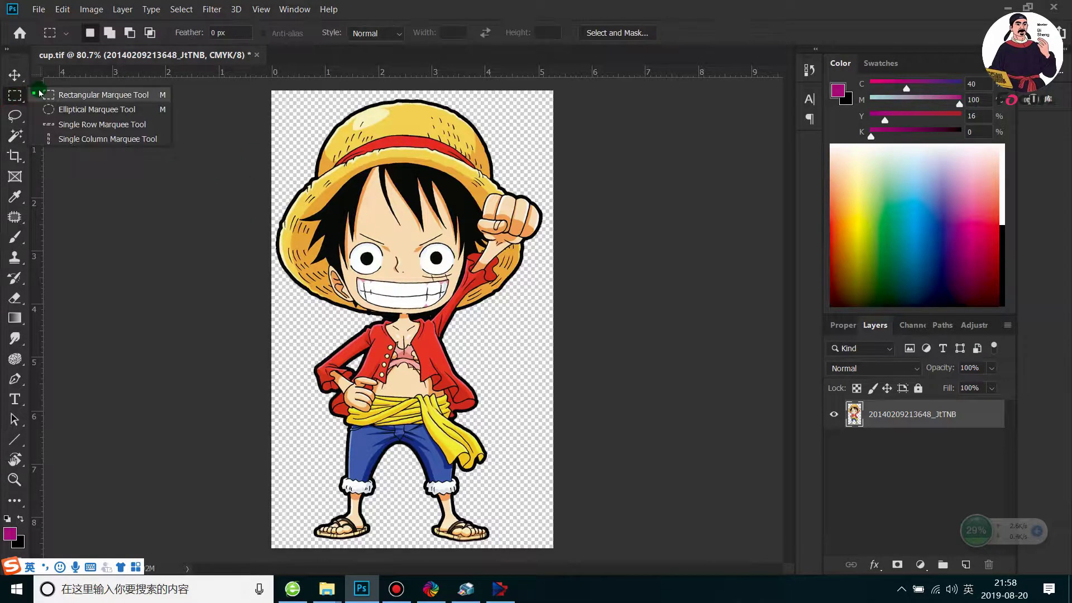
left_click(19, 132)
left_click(75, 150)
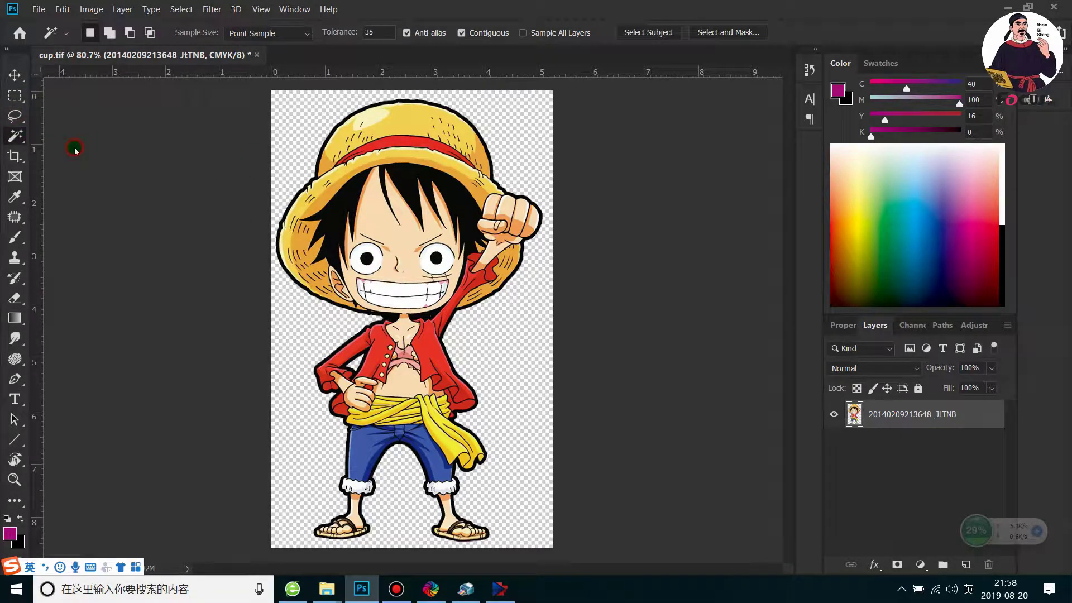
left_click(310, 317)
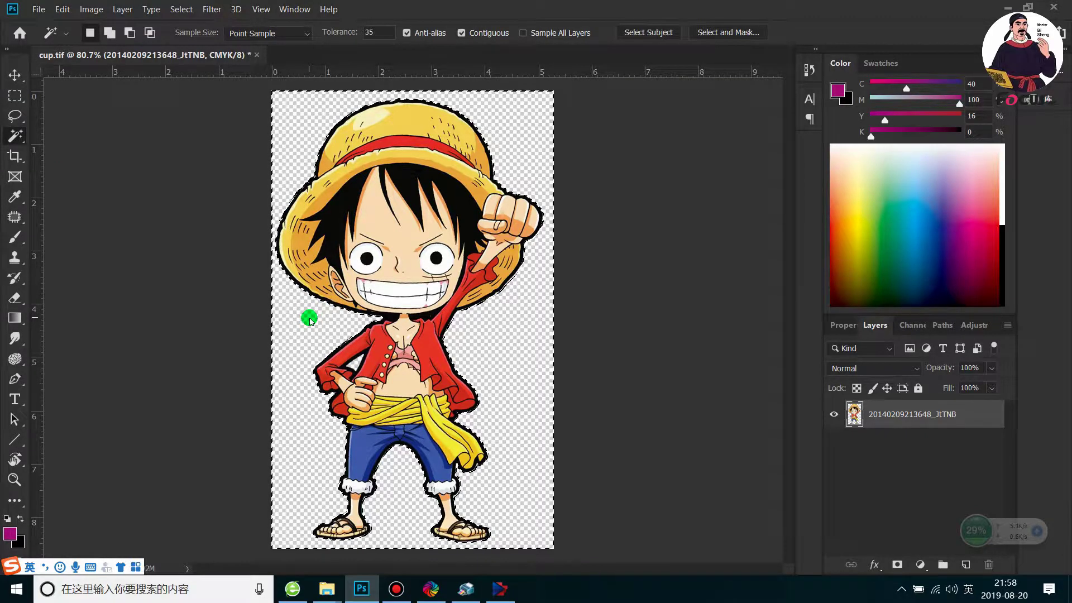
right_click(324, 326)
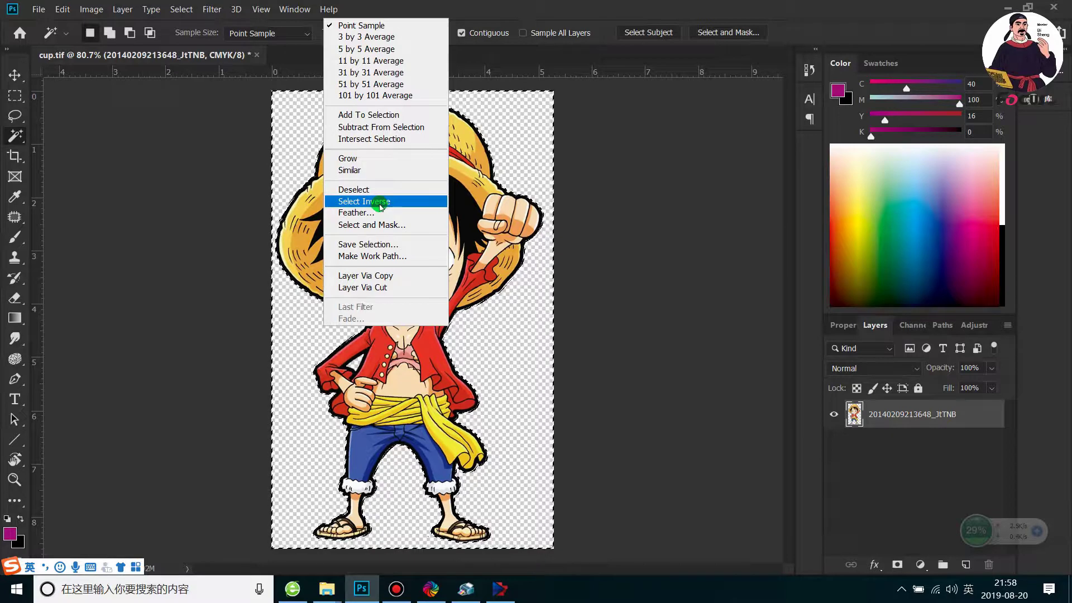
left_click(383, 202)
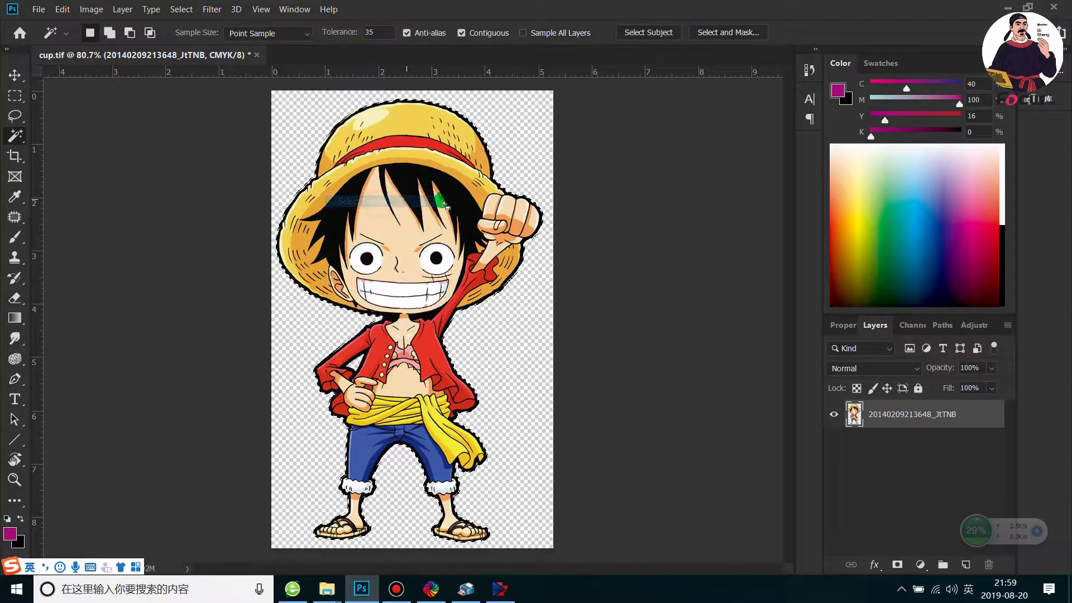
- Display the document's channels and choose CMYK Color as the image mode
left_click(913, 325)
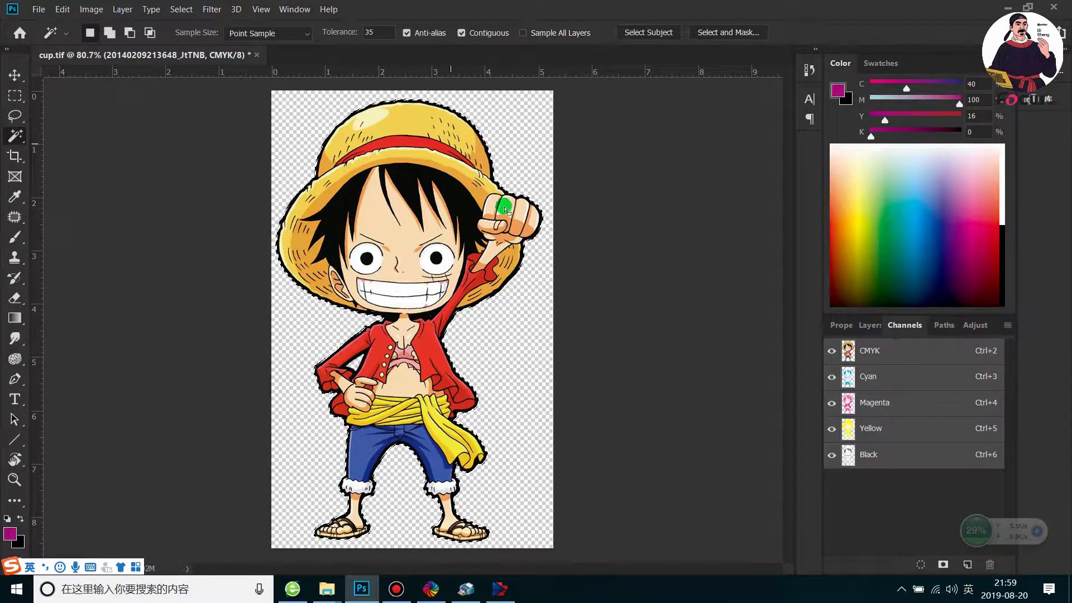
left_click(91, 10)
mouse_move(100, 25)
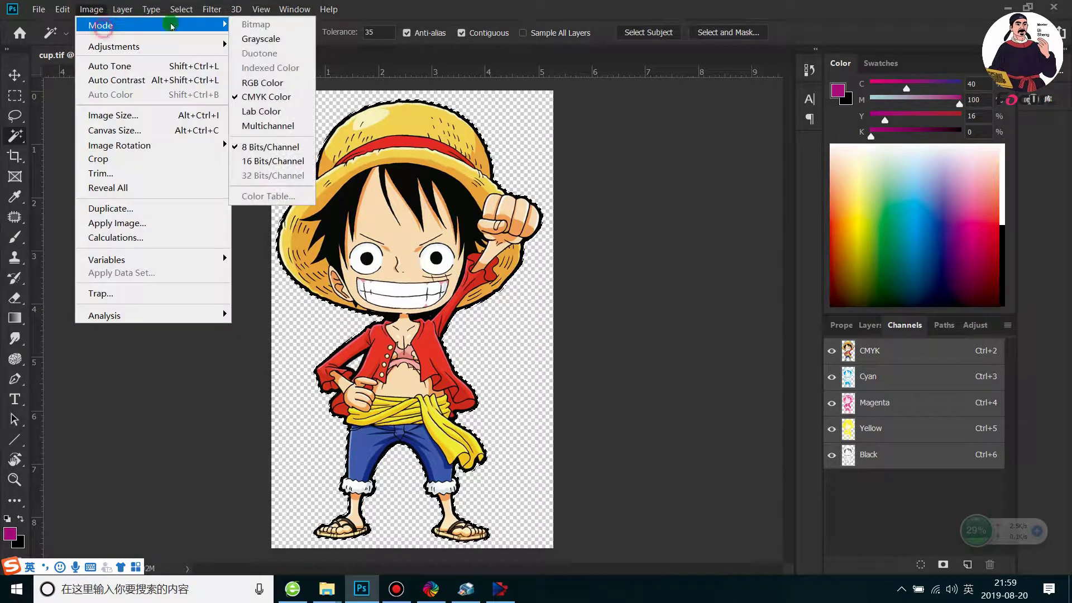
left_click(277, 97)
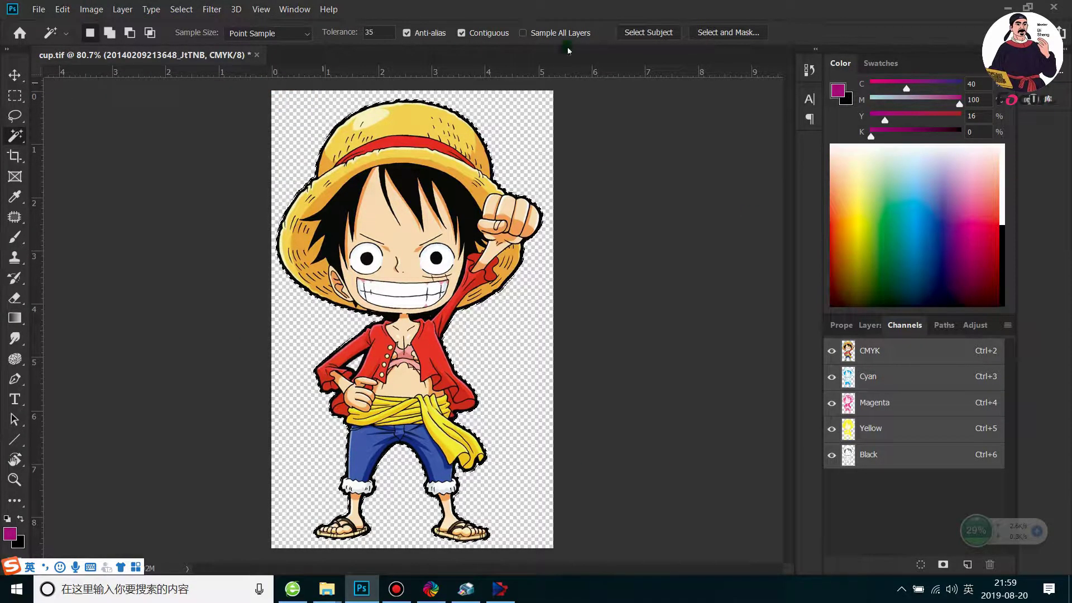
- Create a spot channel named varnish layer from the selection, with black 000000 as ink colour and 100% solidity
left_click(1009, 326)
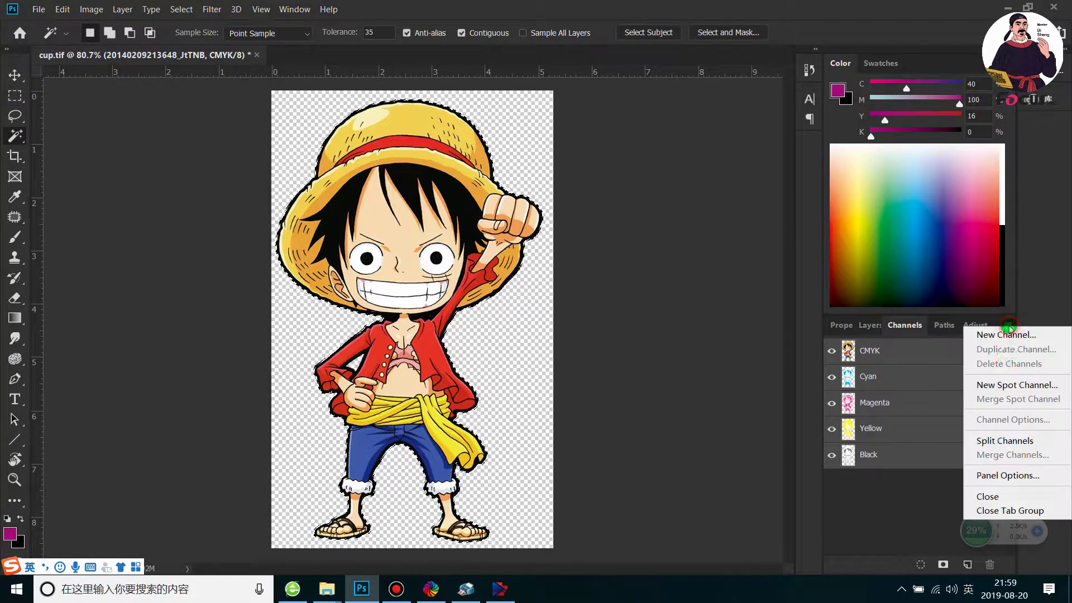
left_click(1000, 385)
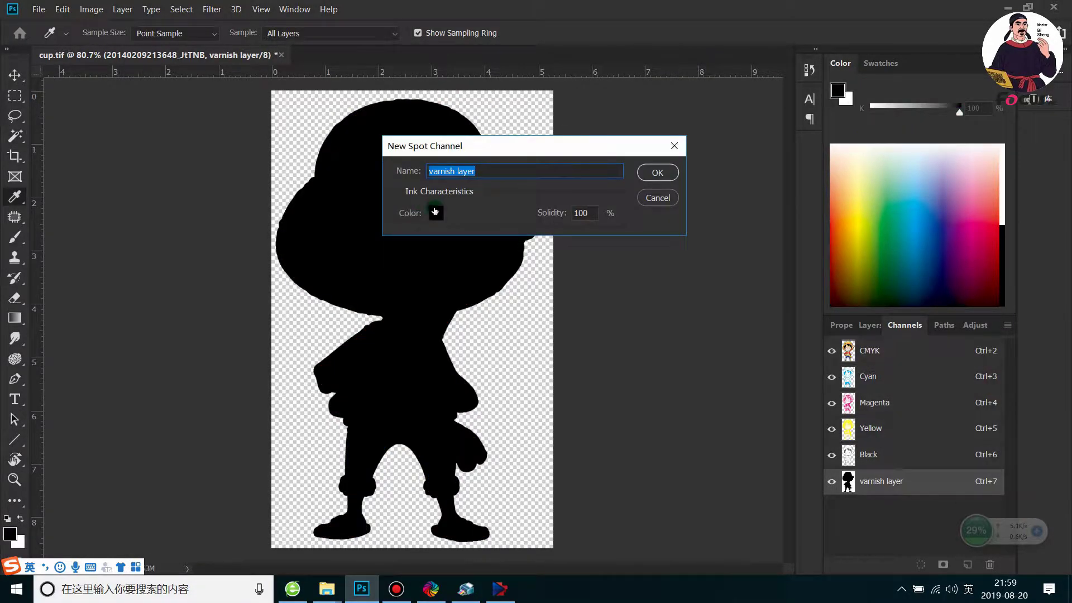
left_click(441, 217)
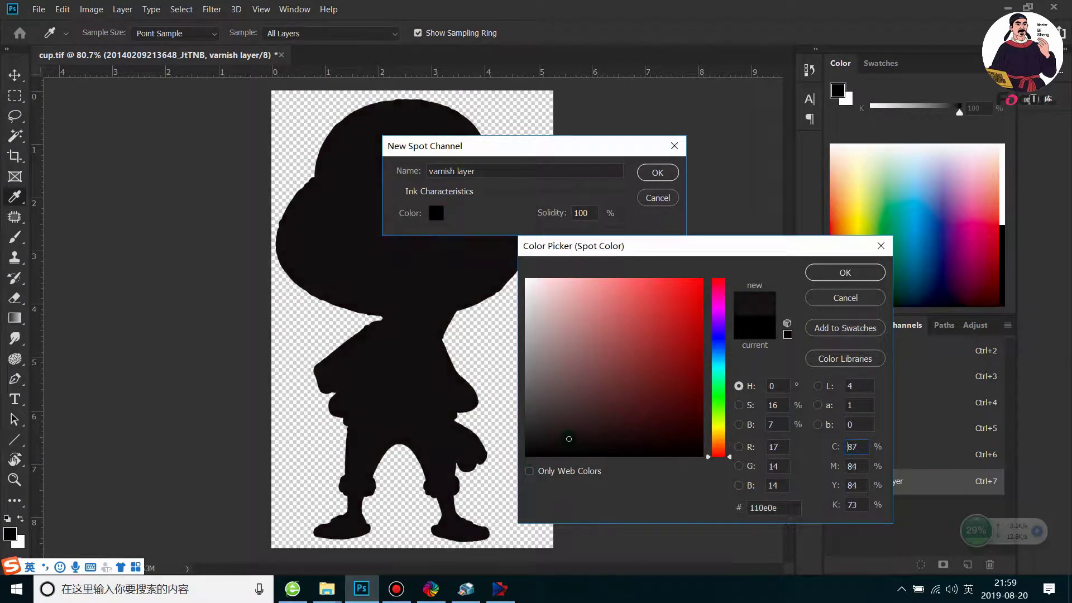
mouse_move(621, 378)
left_mouse_down()
mouse_move(658, 352)
mouse_move(531, 454)
left_mouse_up()
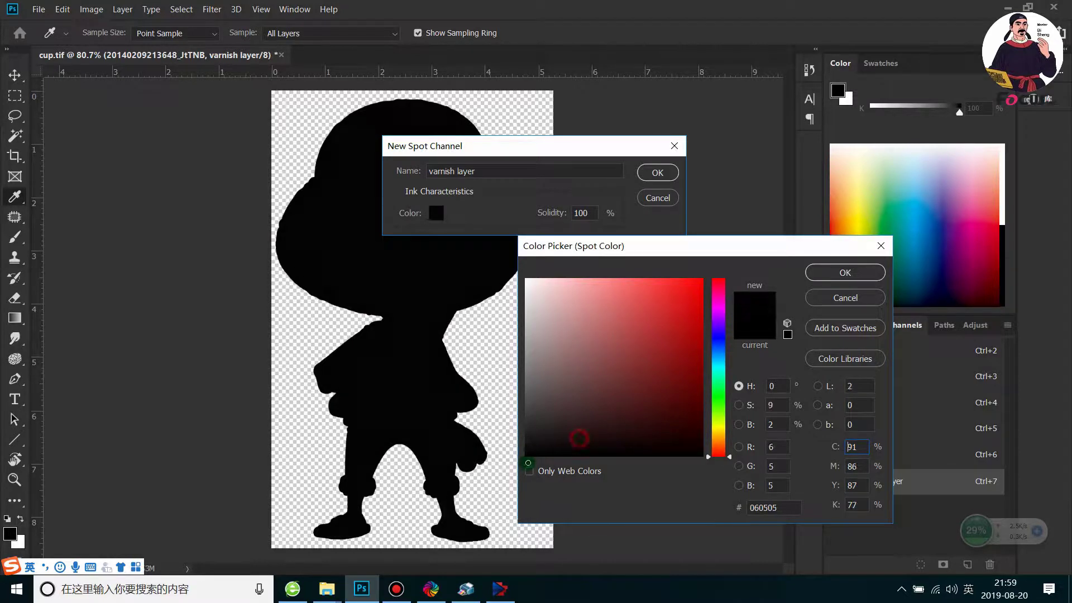
left_click(512, 464)
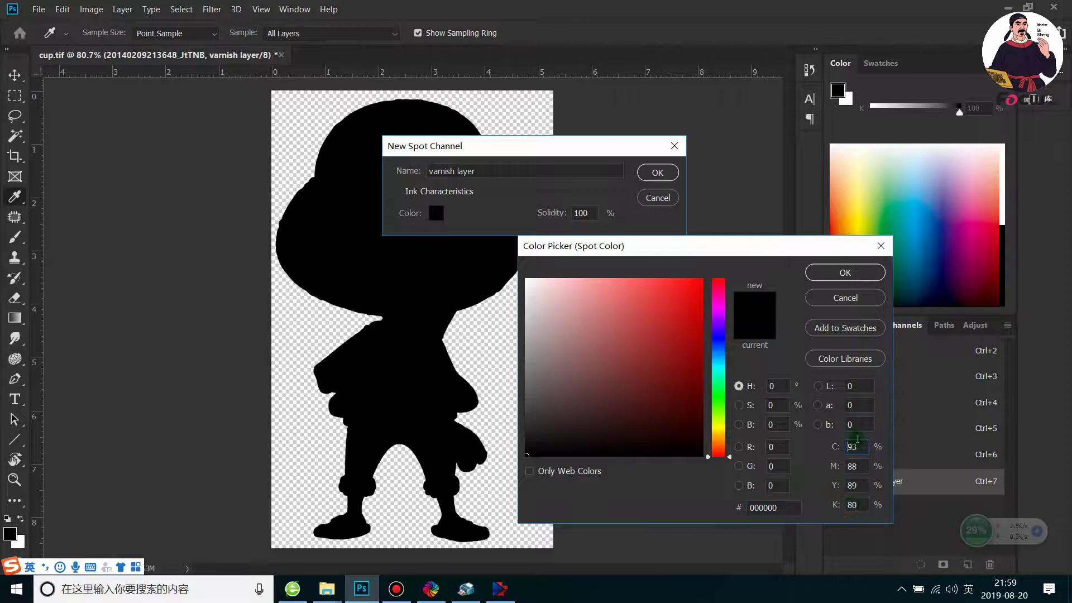
left_click(586, 215)
left_click(845, 272)
left_click(664, 173)
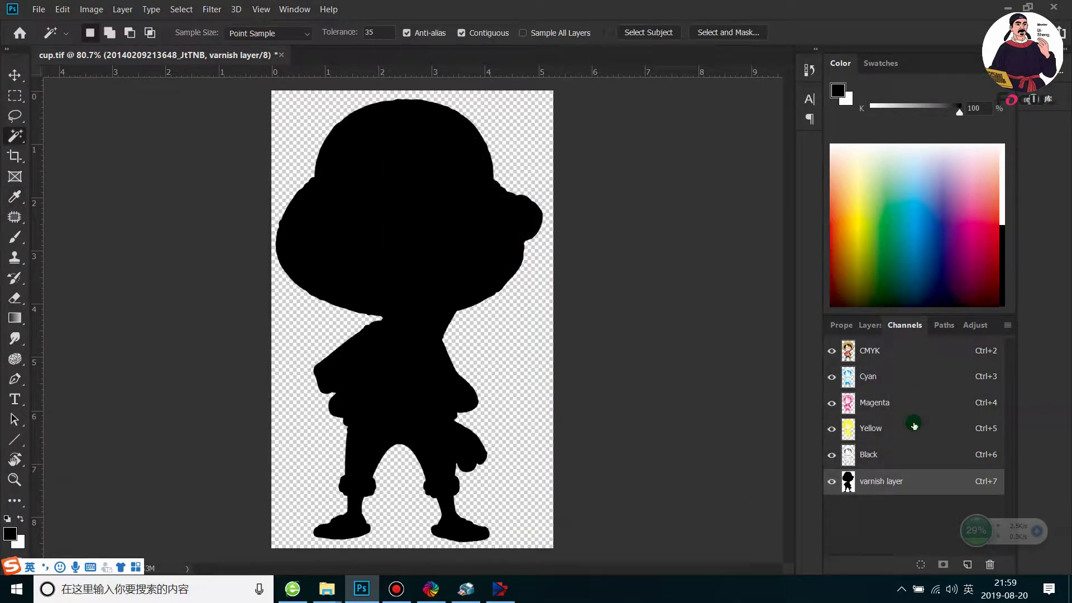
- Rename the new spot channel as white layer
double_click(896, 482)
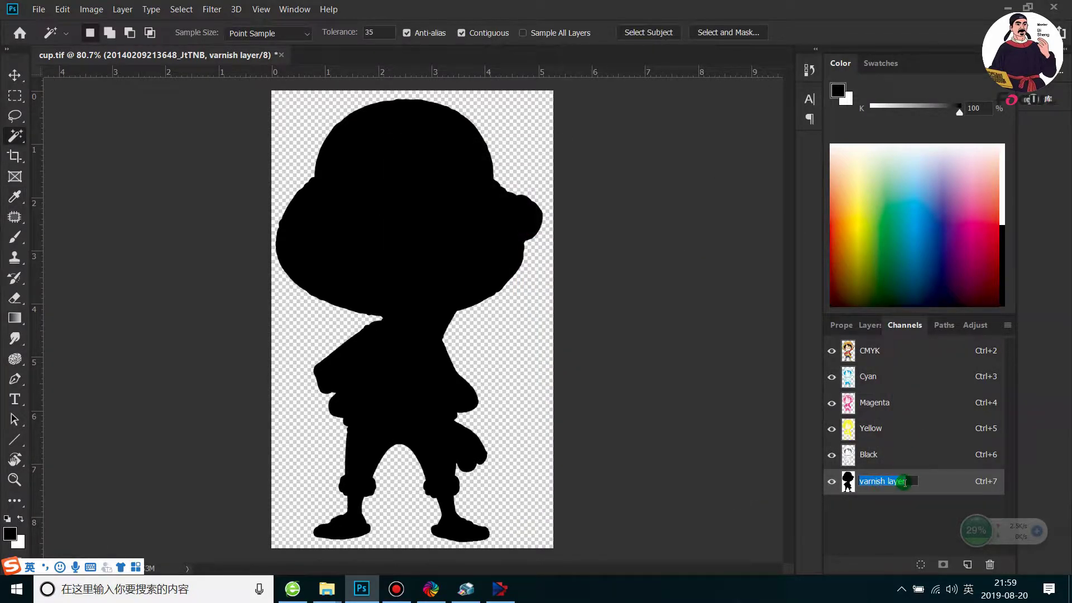
type("white")
left_click(856, 503)
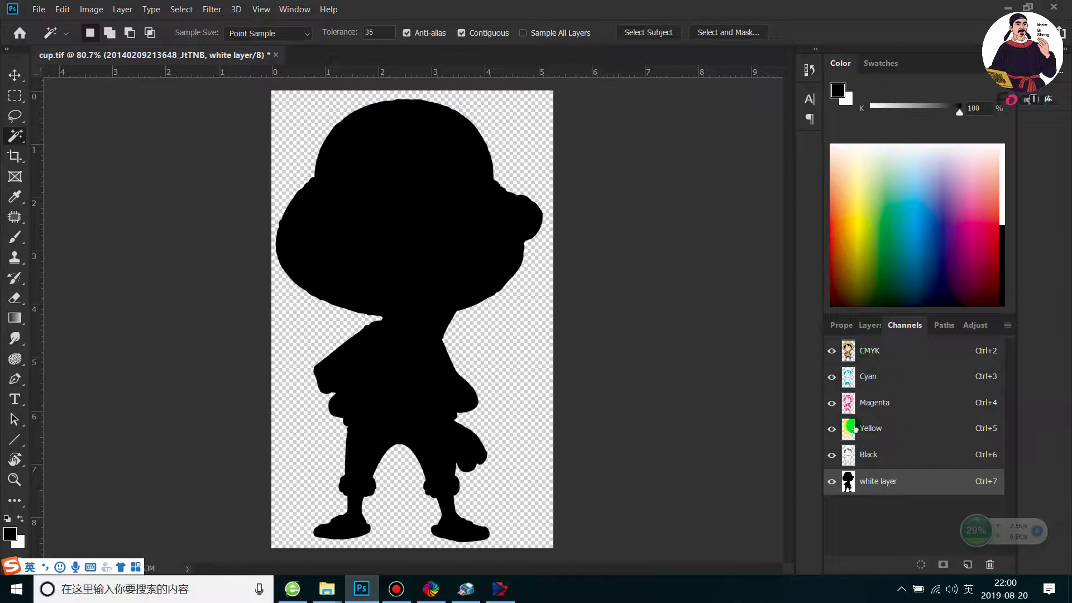
- Toggle the CMYK and white layer channels to compare the artwork with its silhouette, and return to the layer list
left_click(832, 351)
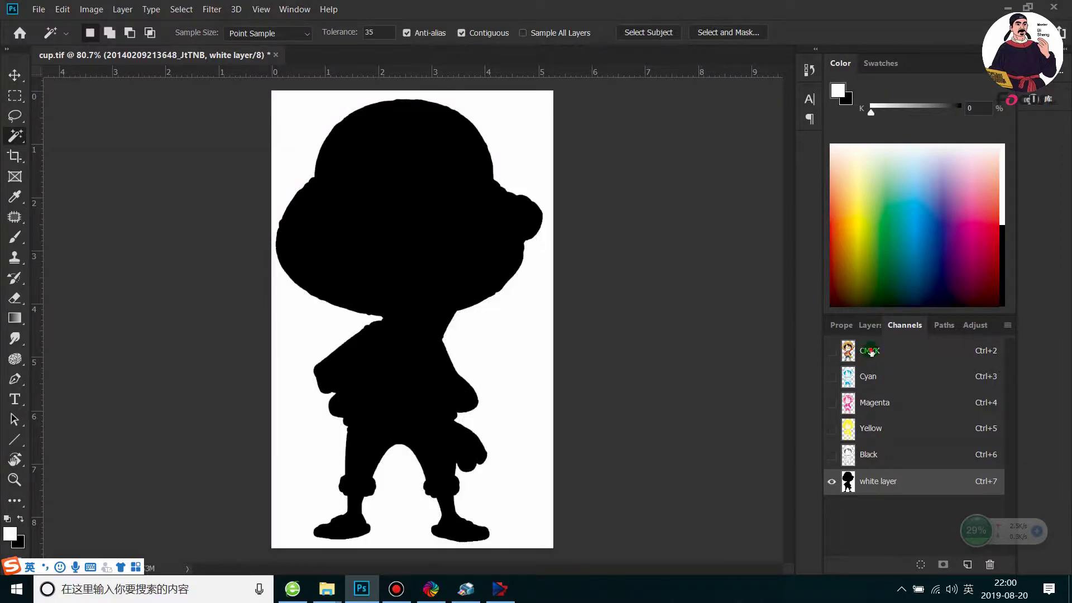
left_click(866, 352)
left_click(832, 482)
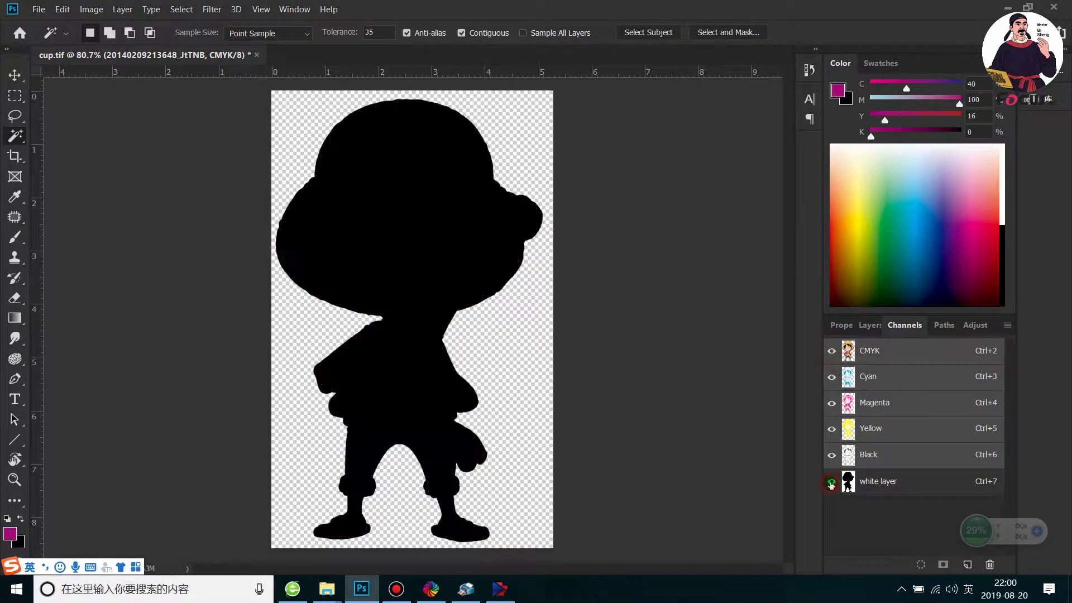
left_click(836, 350)
left_click(832, 351)
left_click(832, 482)
left_click(840, 485)
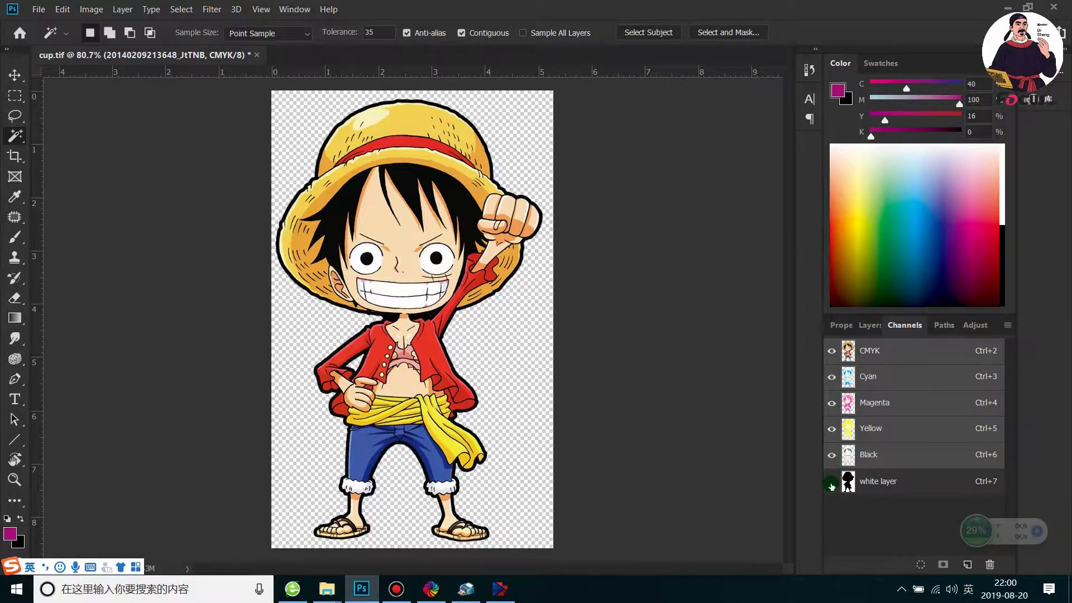
left_click(832, 485)
left_click(873, 325)
left_click(833, 416)
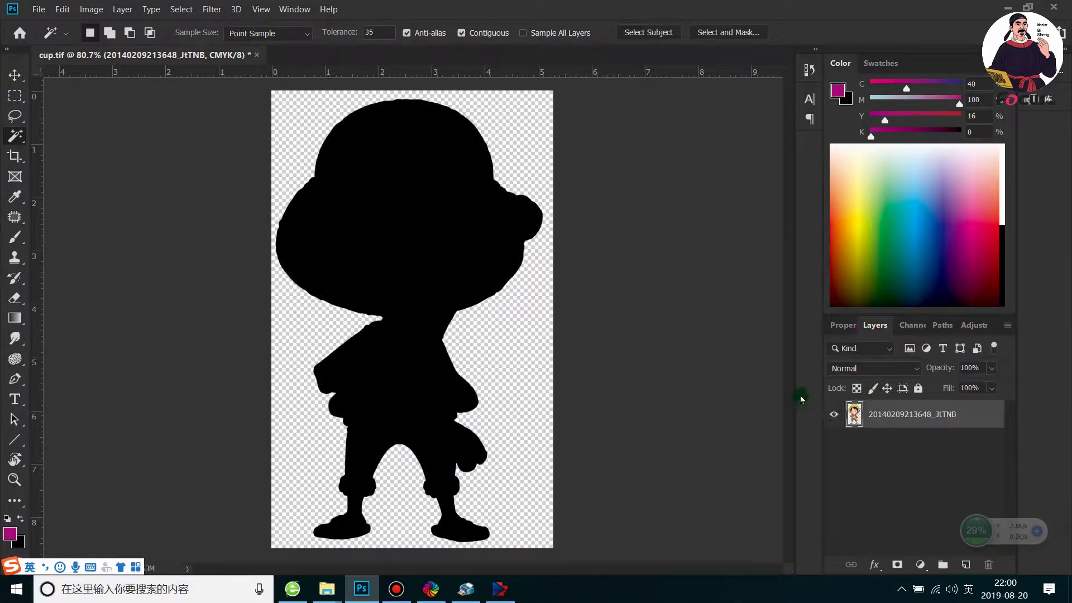
- Save the image as TIFF file cup2 with spot colours and layers, no image compression and RLE layer compression
left_click(41, 10)
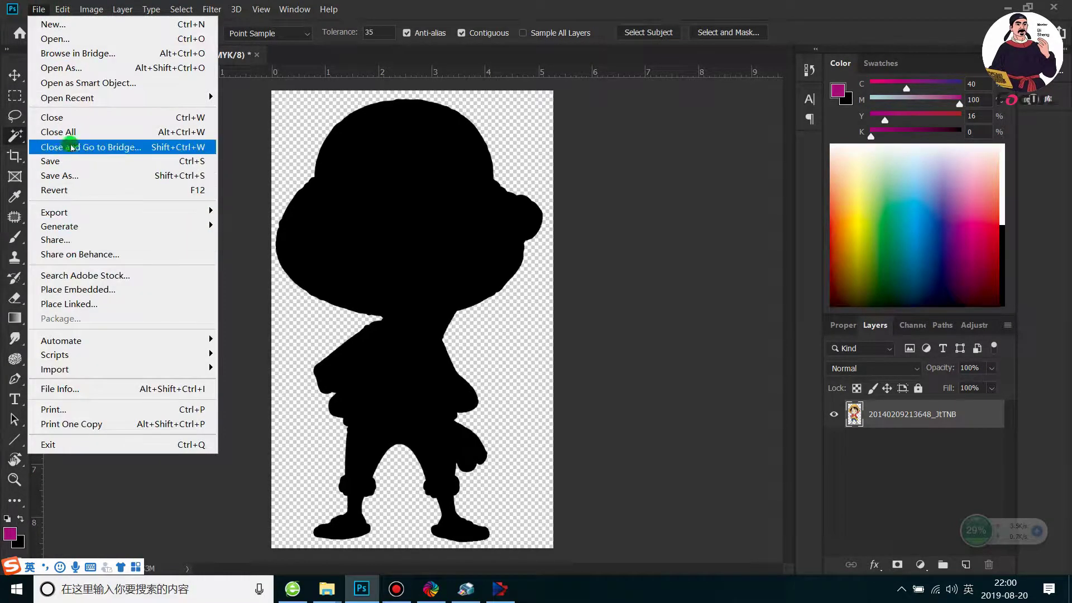
left_click(84, 176)
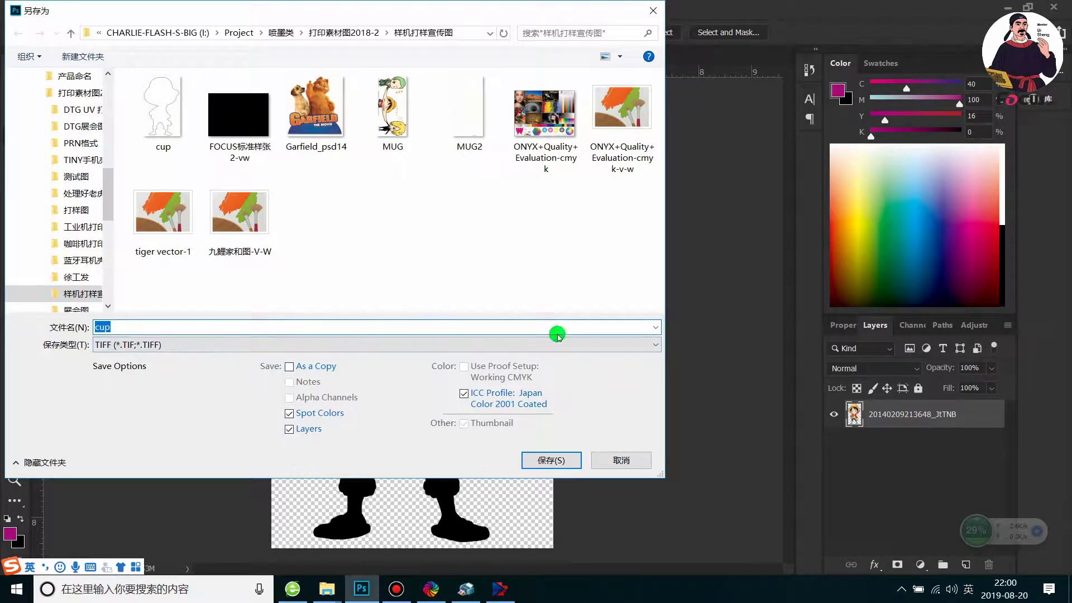
left_click(209, 327)
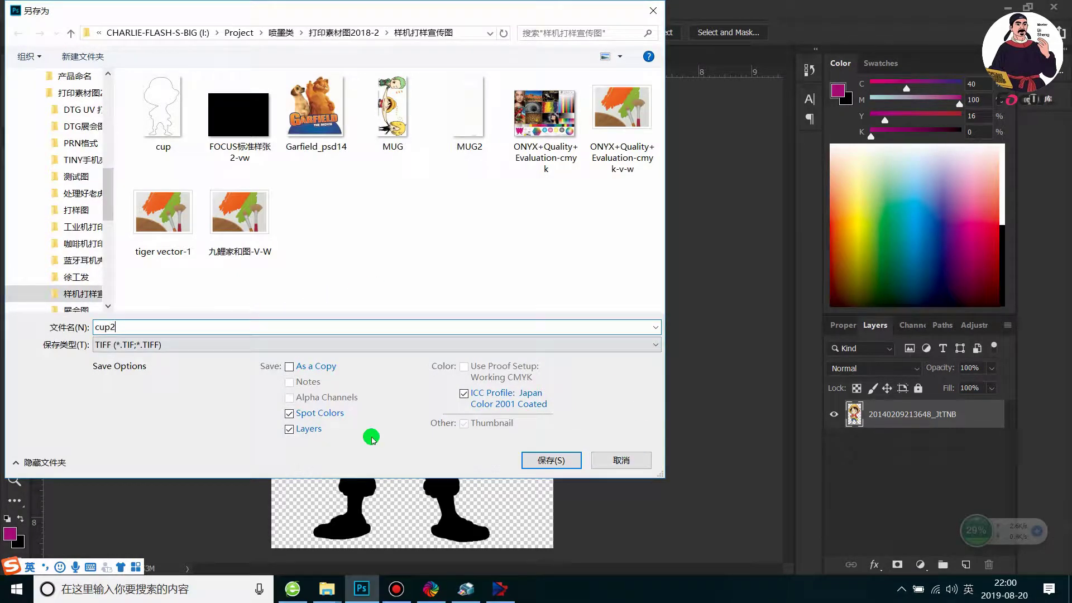
left_click(530, 459)
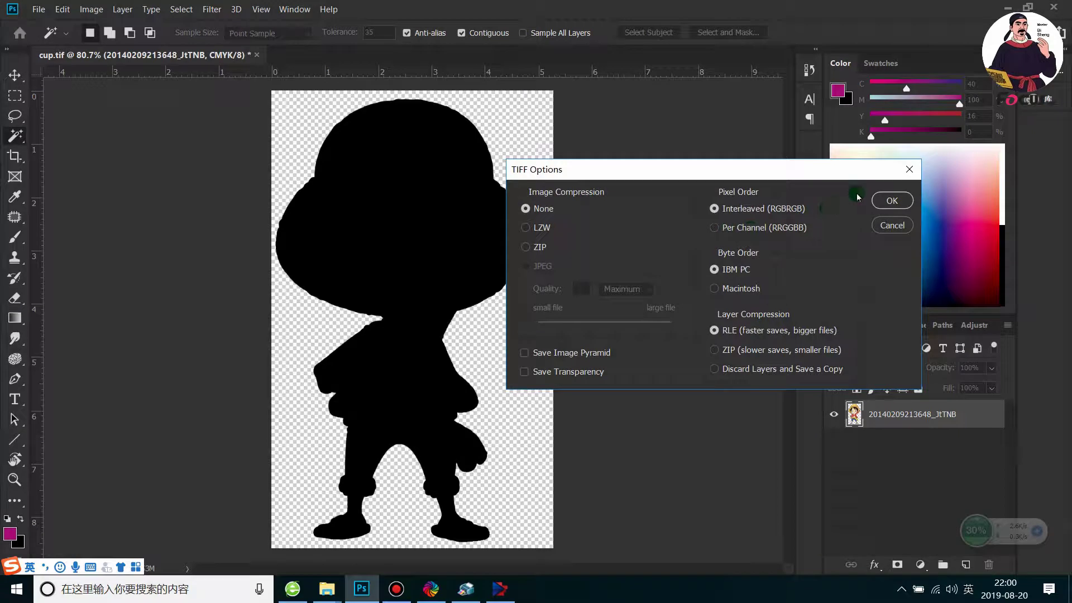
left_click(895, 200)
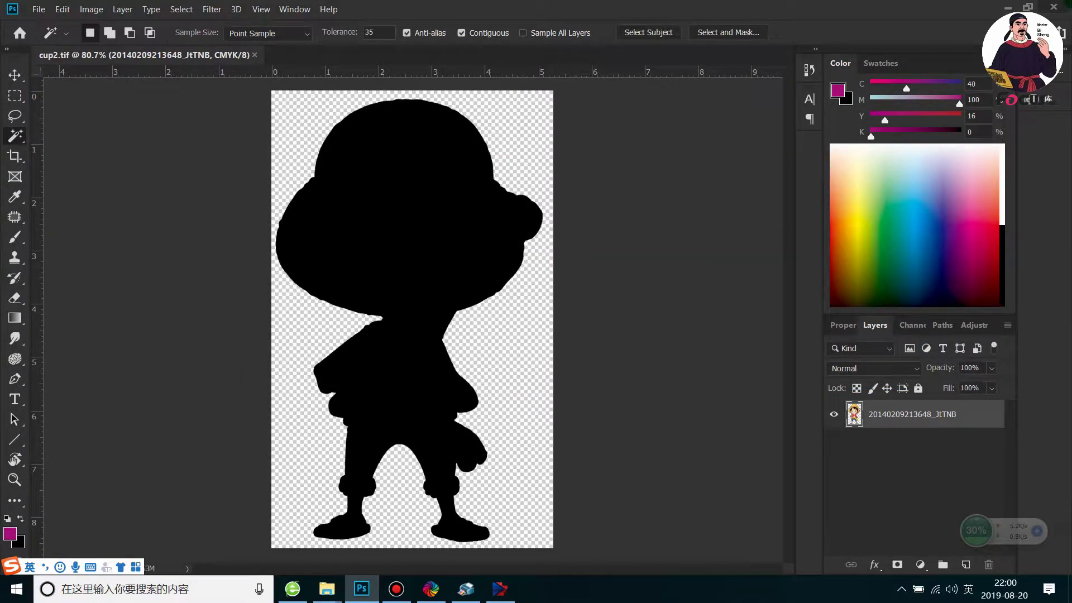
- Switch to RIPrint and delete the existing artwork from the Untitled1.rpp layout
left_click(1009, 7)
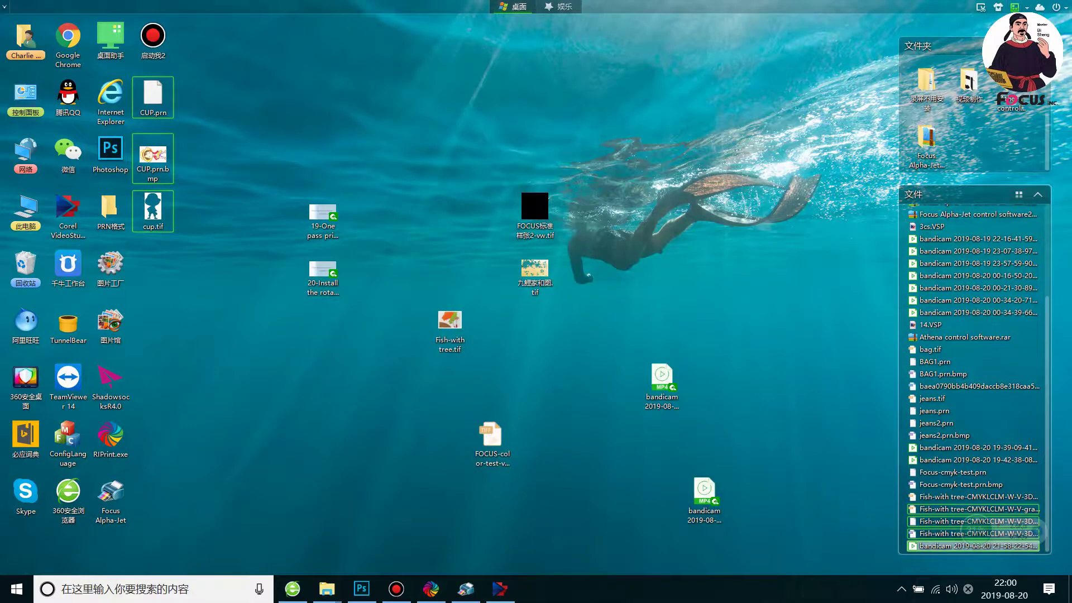
left_click(431, 589)
left_click(164, 77)
left_click(311, 228)
key("Delete")
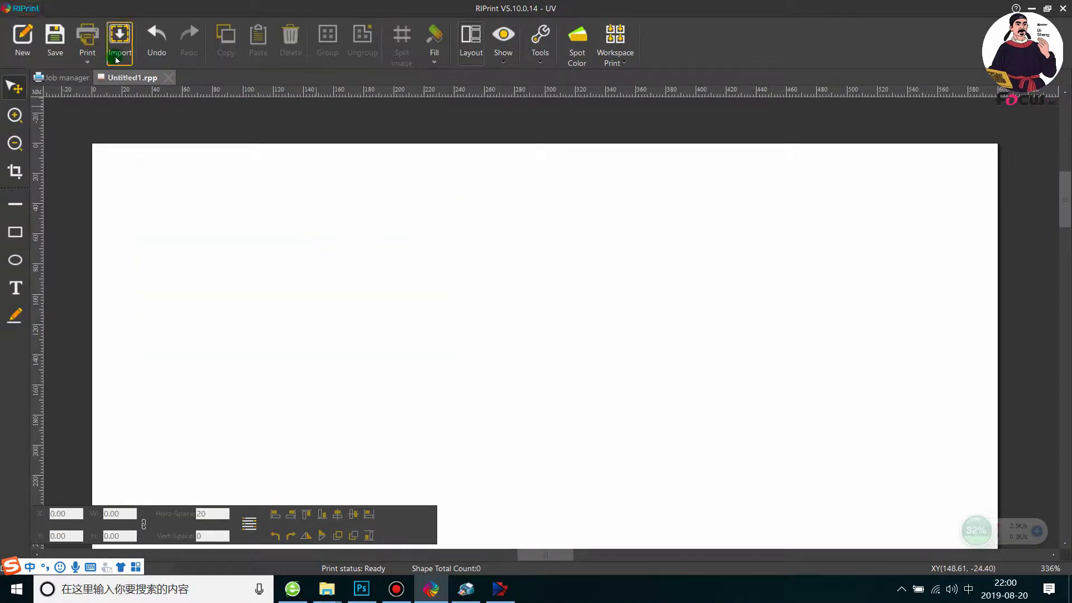
- Start importing an image and look through the desktop files for cup2
left_click(667, 226)
double_click(667, 226)
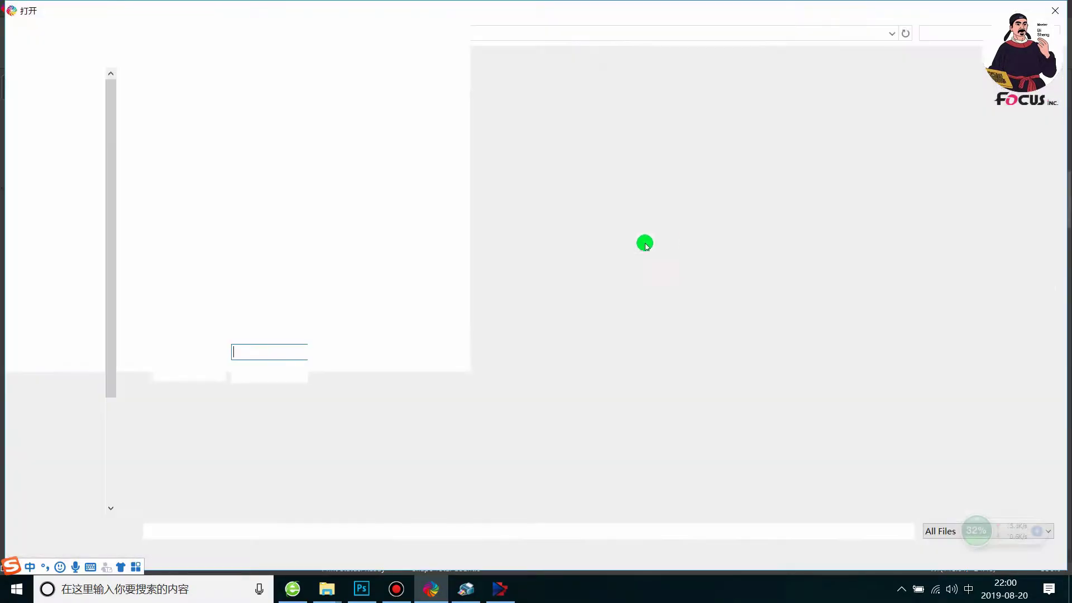
scroll(413, 213, "down", 5)
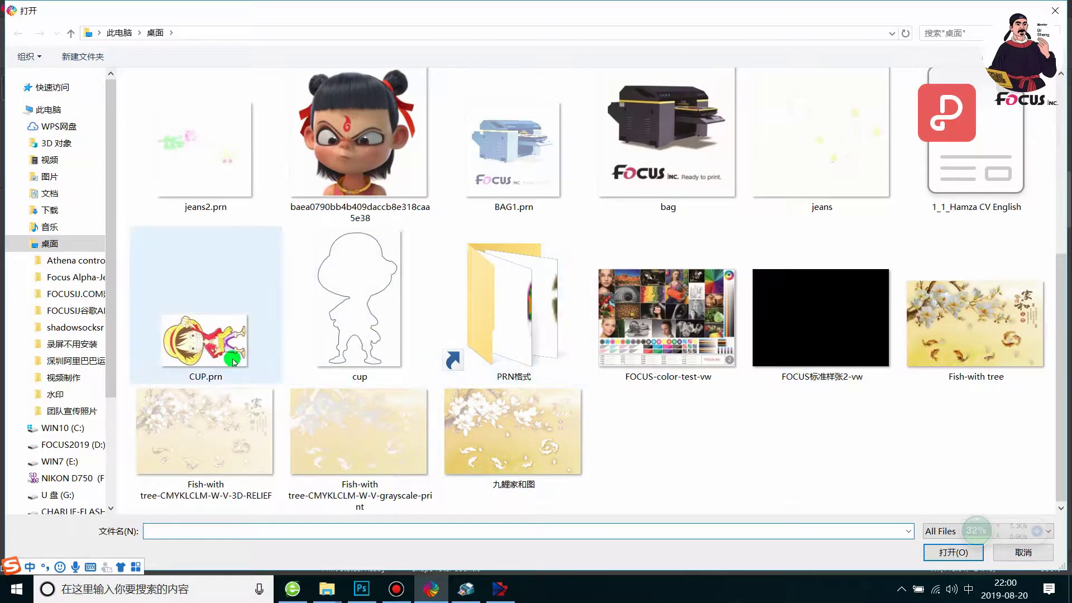
scroll(229, 357, "up", 5)
scroll(797, 358, "down", 5)
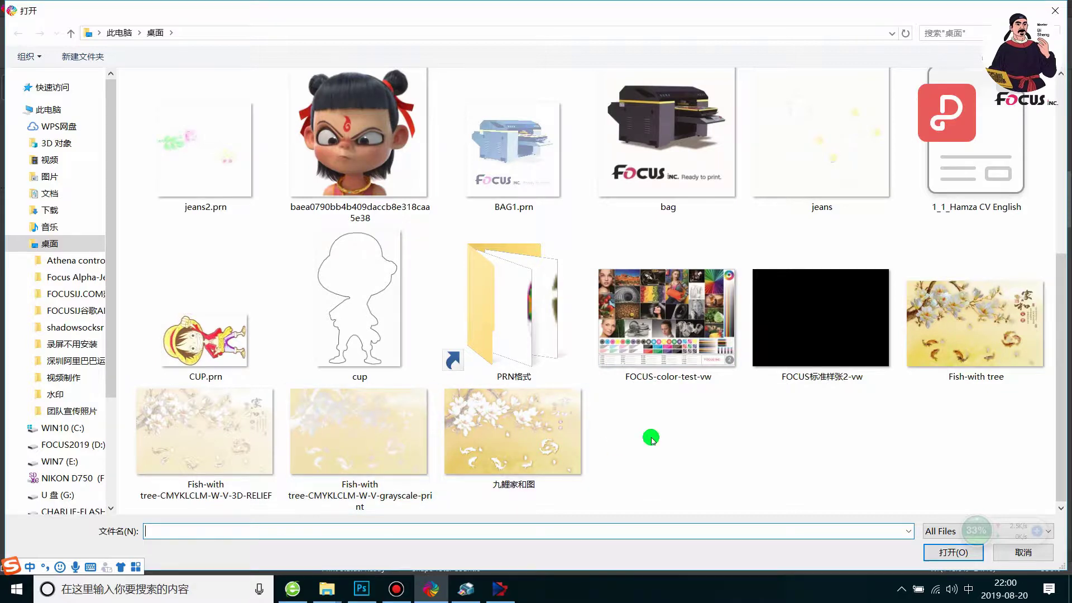
scroll(652, 437, "up", 5)
scroll(653, 442, "down", 3)
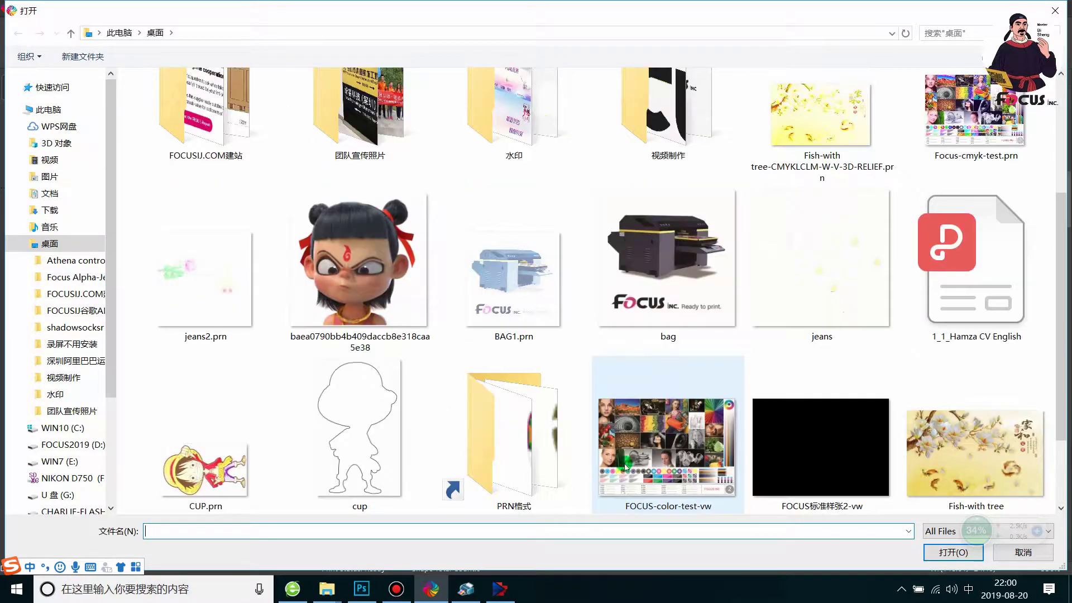
- Switch to Photoshop and save cup2 to the desktop as a TIFF with spot colours and layers, no image compression and RLE layer compression
left_click(373, 596)
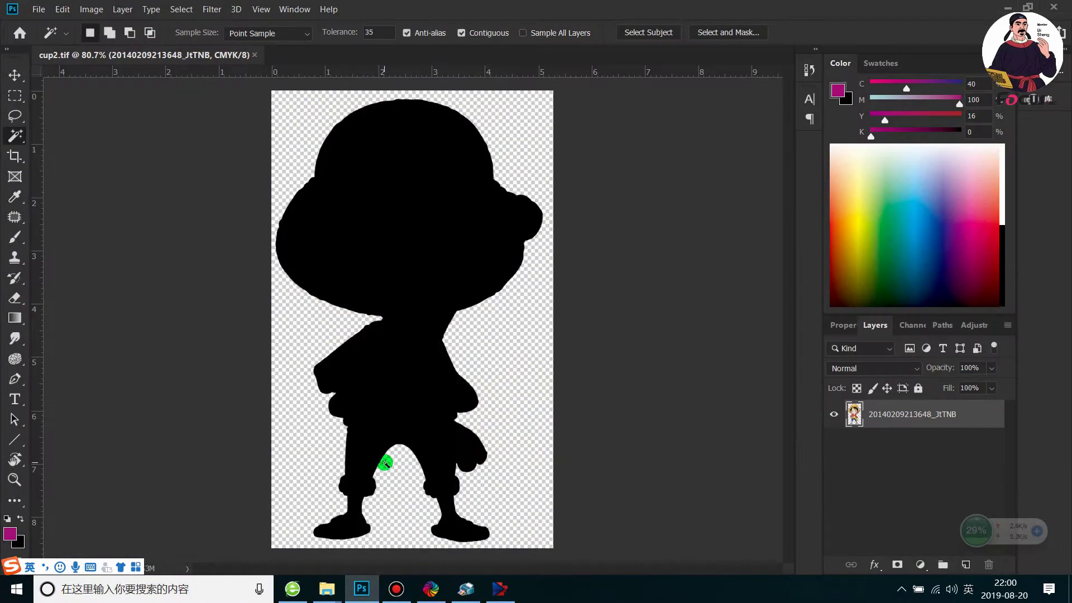
key("ctrl+shift+s")
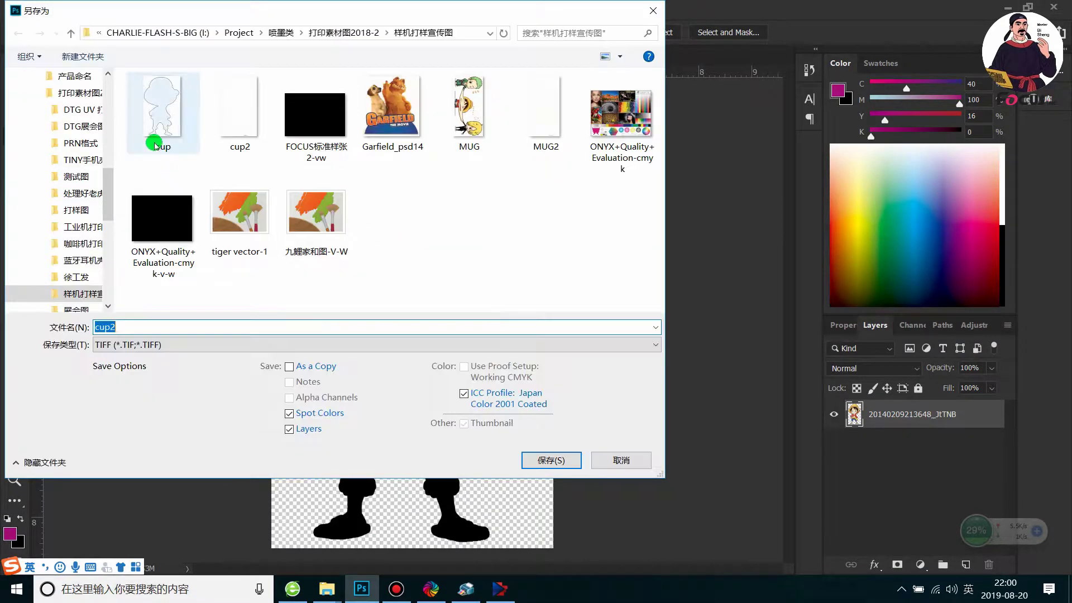
scroll(106, 232, "up", 10)
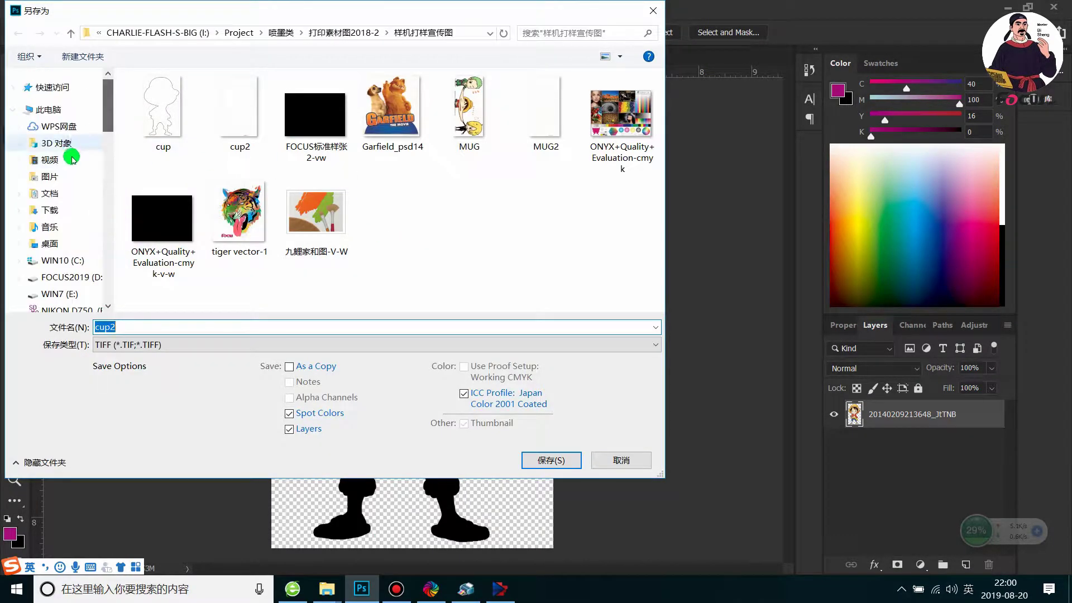
left_click(59, 244)
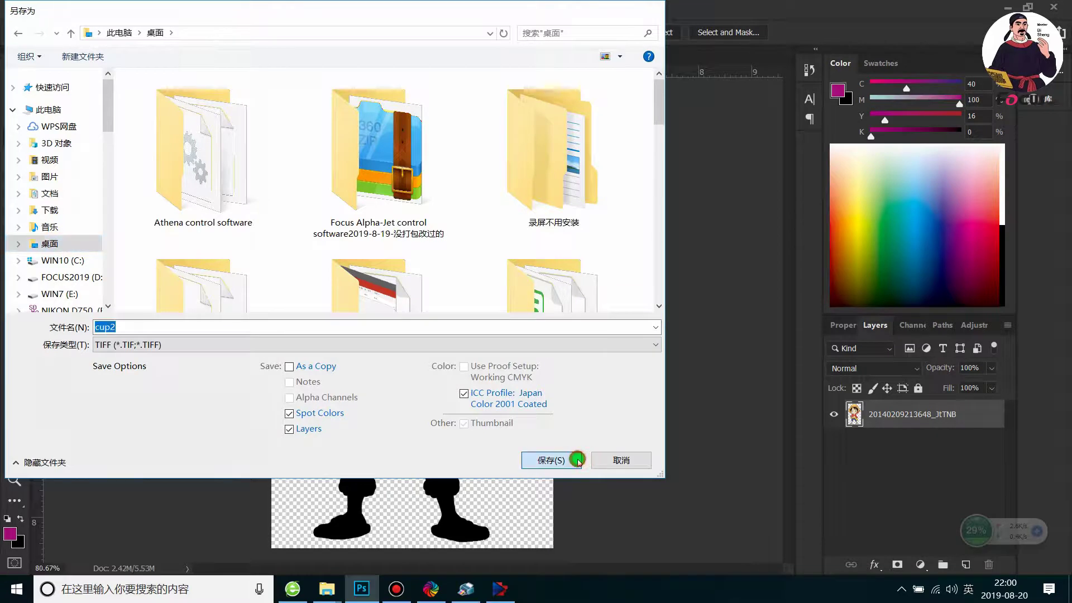
left_click(568, 460)
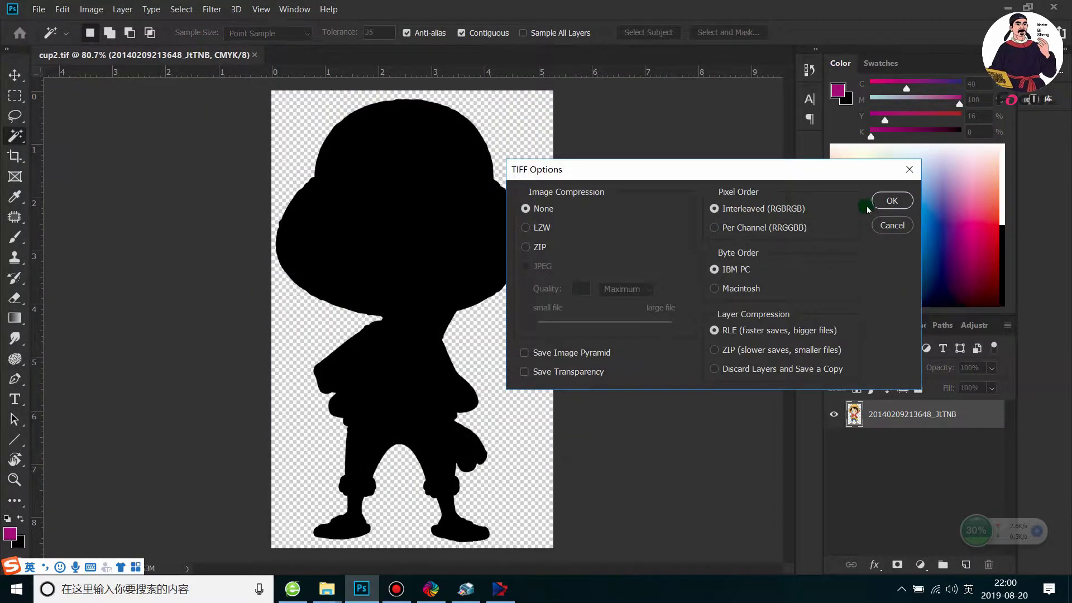
left_click(881, 202)
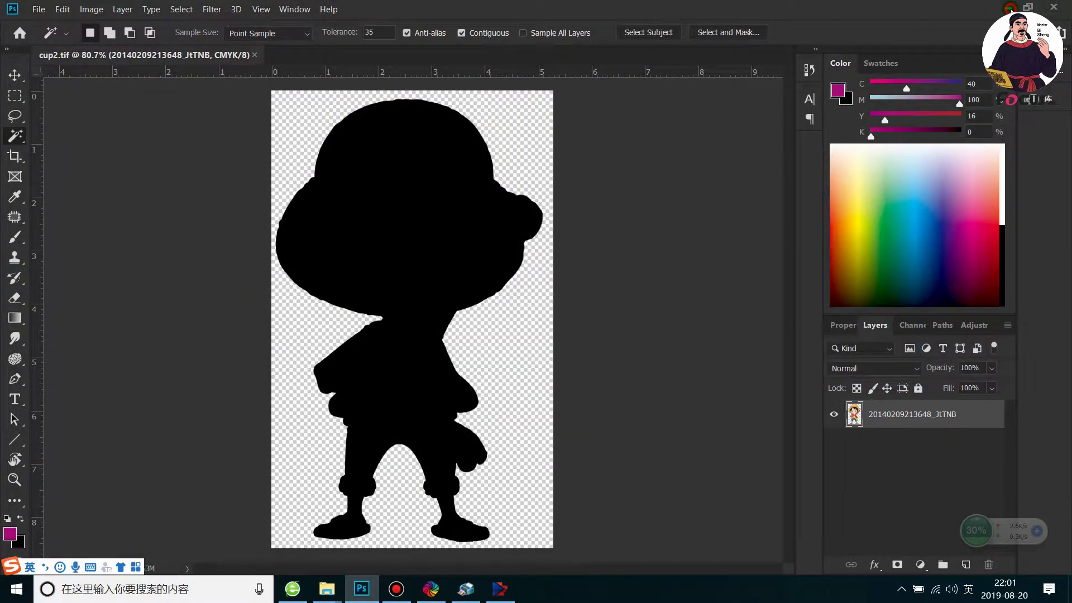
- Return to RIPrint and import cup2 from the desktop into the Untitled1.rpp layout
key("alt+Tab")
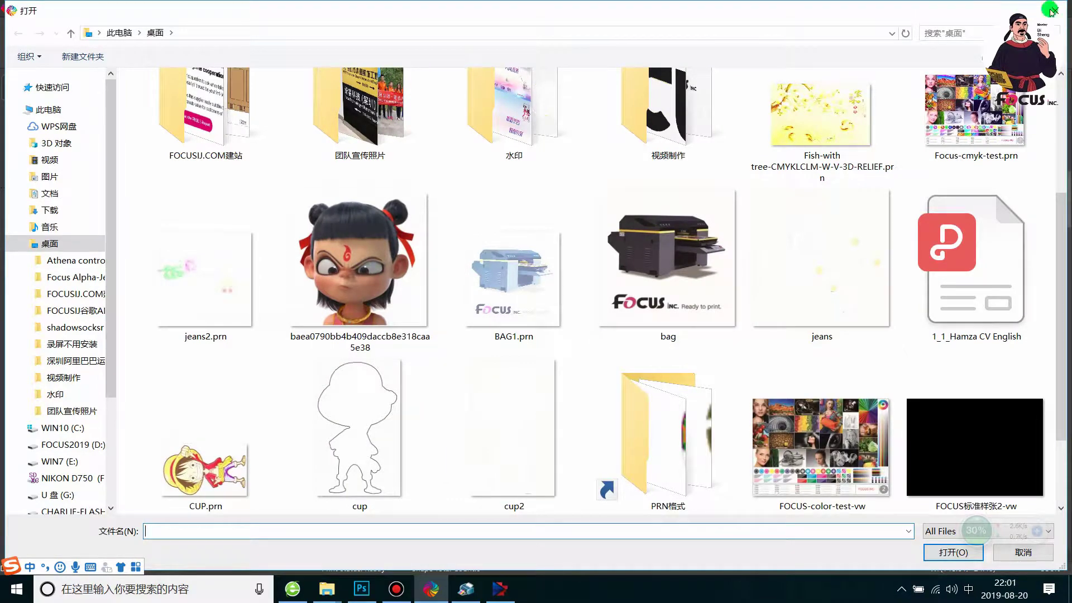
left_click(1055, 10)
left_click(120, 34)
scroll(358, 346, "down", 5)
left_click(225, 358)
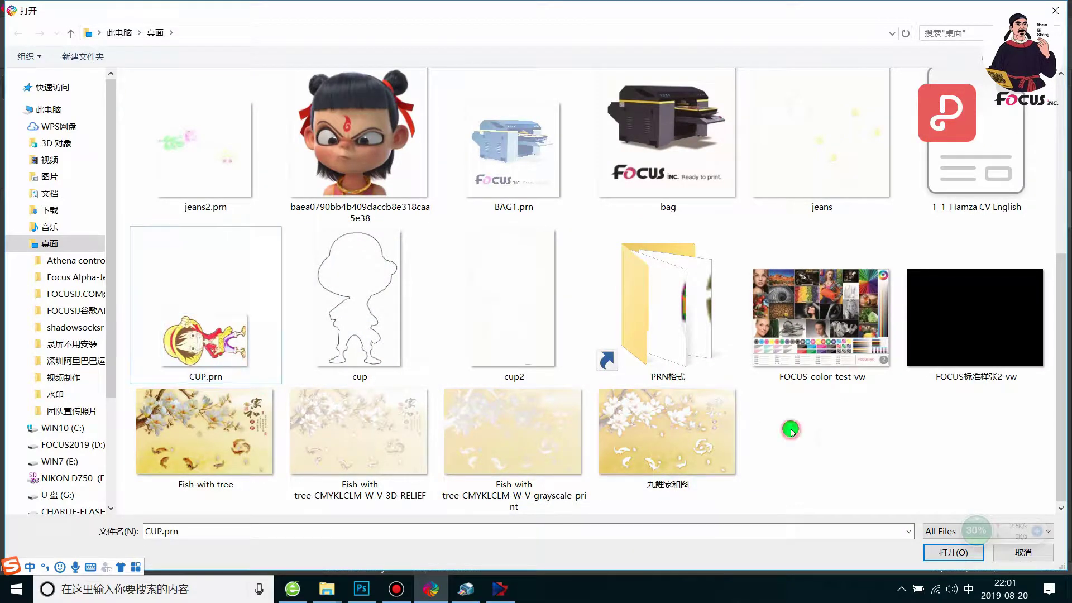
left_click(500, 342)
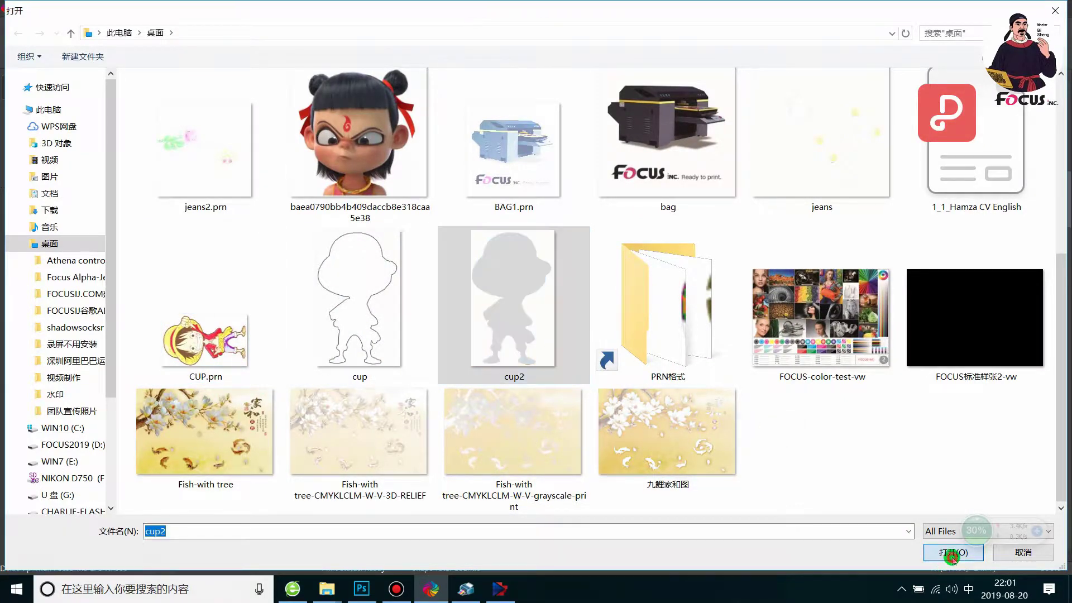
left_click(953, 553)
left_click(578, 329)
- Move the imported cartoon artwork inward on the canvas to about X 69.5, Y 14.8
left_click_drag(233, 285, 339, 308)
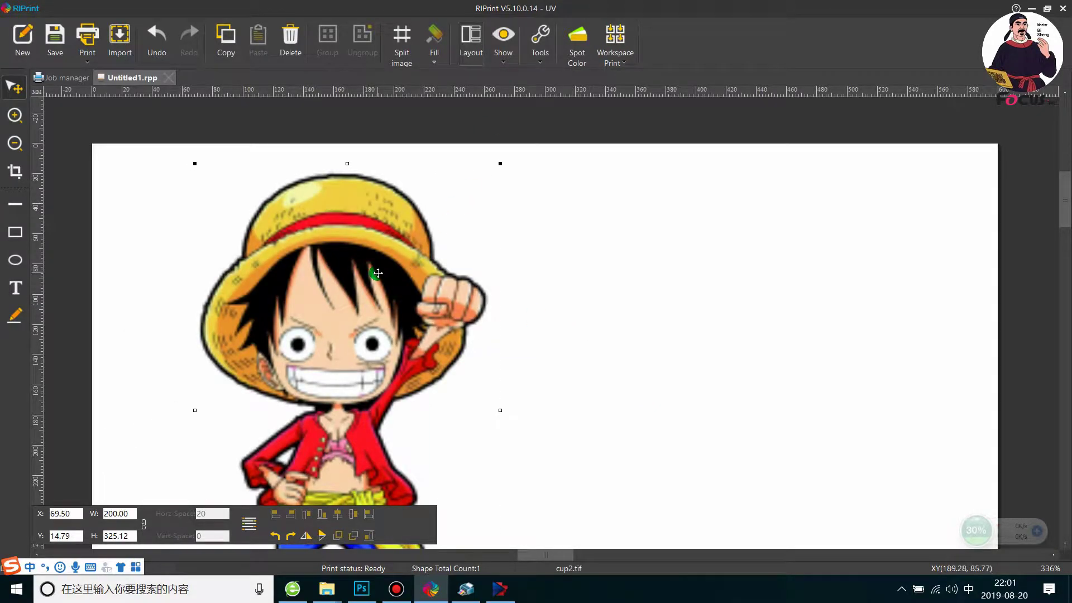
right_click(378, 274)
left_click(349, 274)
scroll(391, 263, "down", 3)
scroll(420, 272, "down", 1)
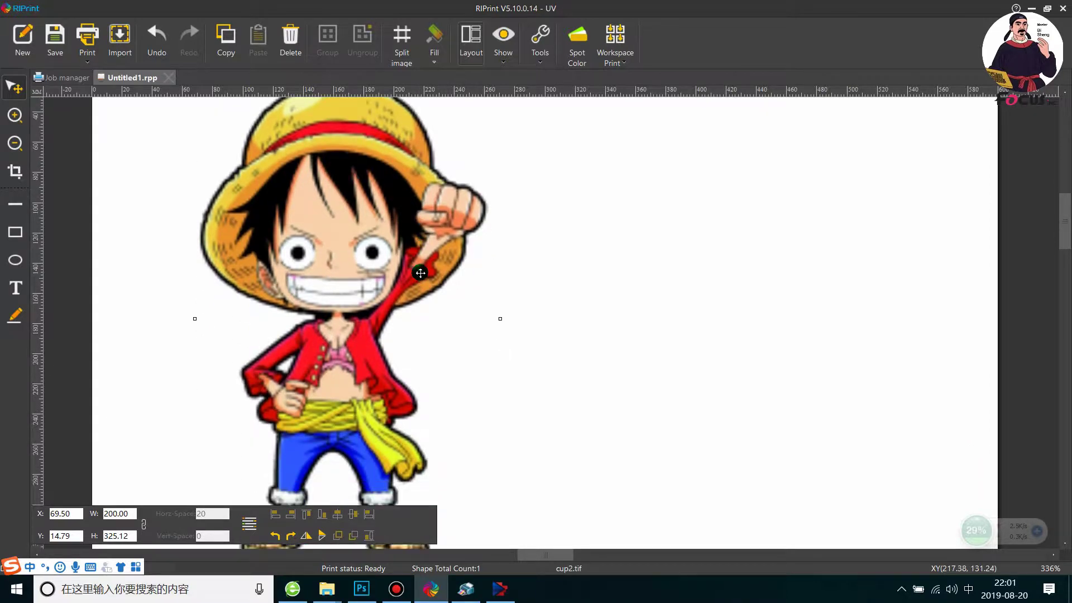
scroll(420, 274, "up", 2)
scroll(399, 296, "down", 4)
- Rotate the artwork 90° counterclockwise and move it to about X 52.9, Y 68.8 on the canvas
left_click(275, 536)
left_click_drag(455, 190, 427, 255)
scroll(426, 251, "up", 4)
right_click(472, 299)
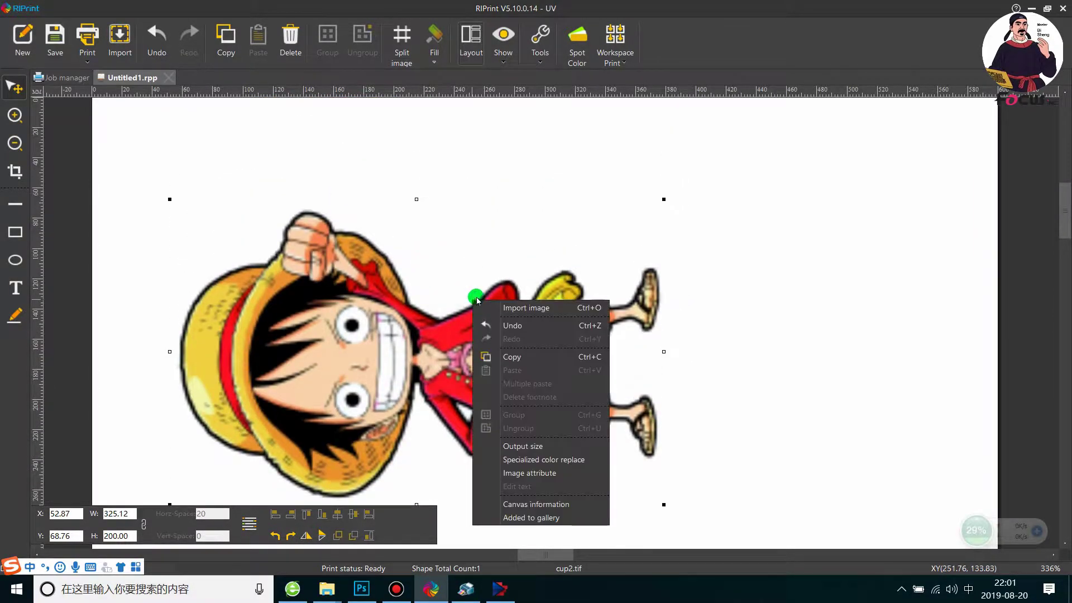
left_click(403, 338)
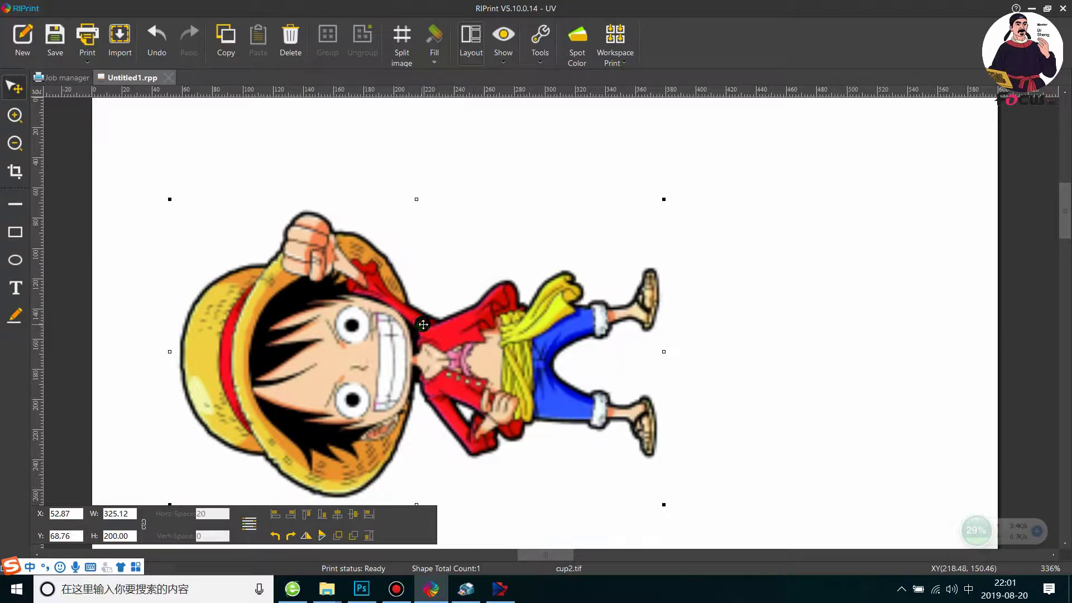
scroll(473, 305, "down", 2)
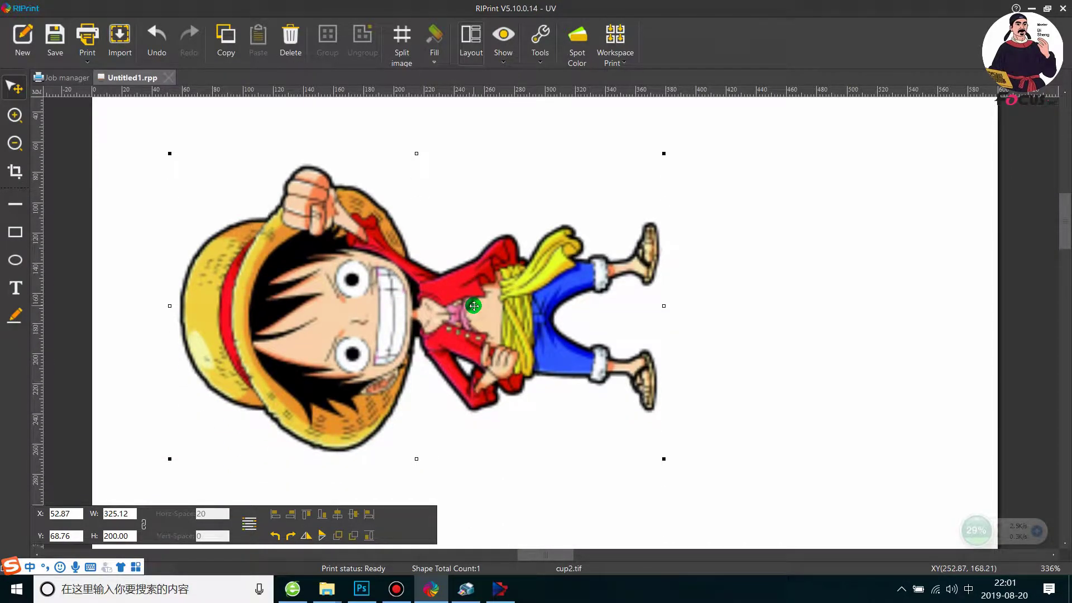
- Set the artwork's output width to 86 mm with the ratio constrained
right_click(473, 306)
left_click(528, 449)
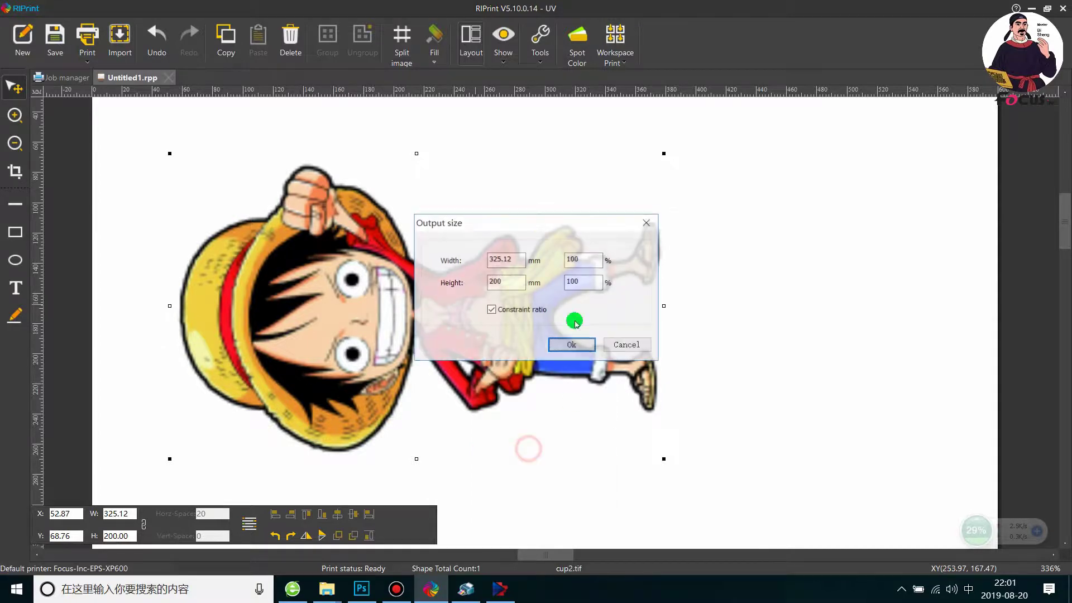
double_click(509, 259)
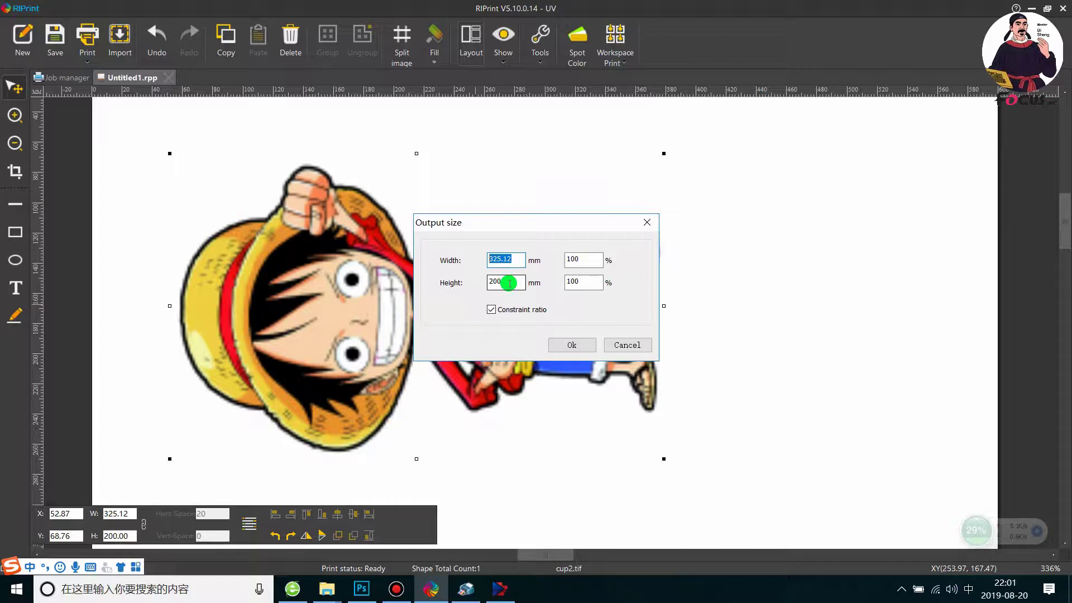
left_click_drag(509, 283, 474, 283)
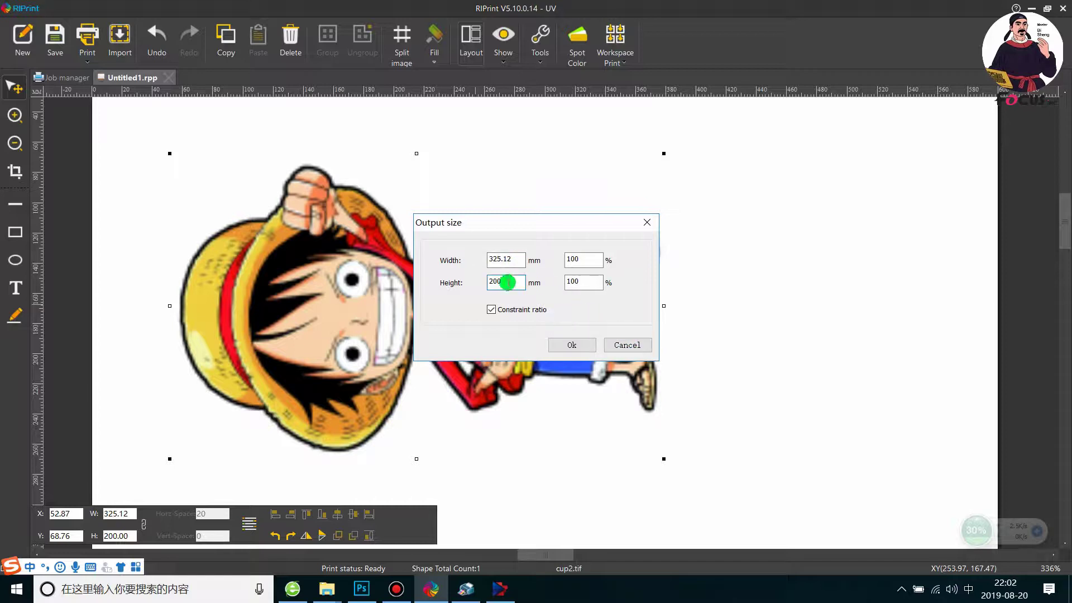
key("shift+Tab")
type("8")
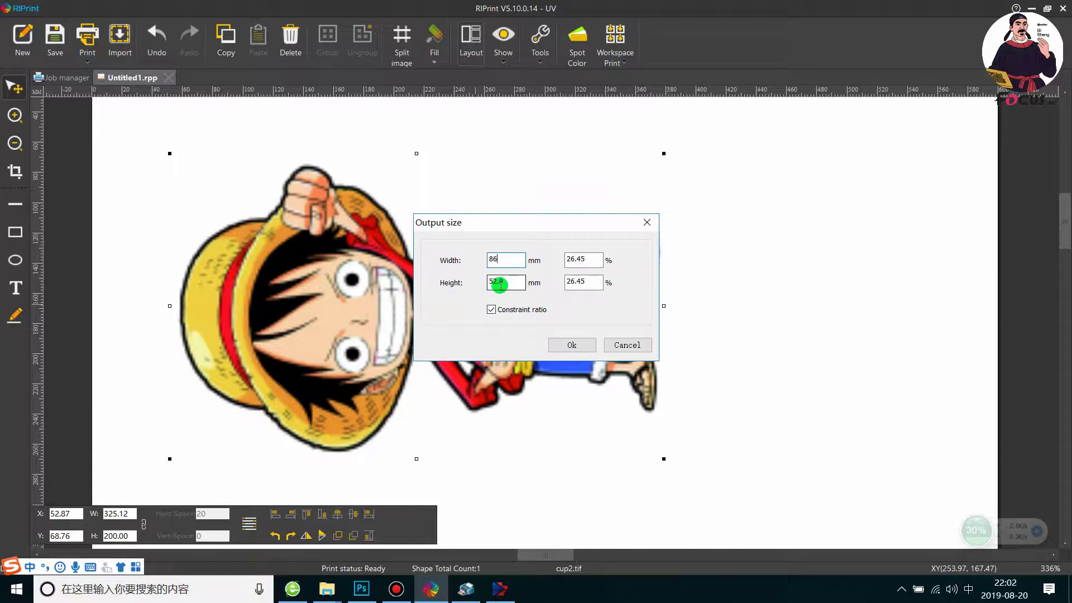
left_click(572, 343)
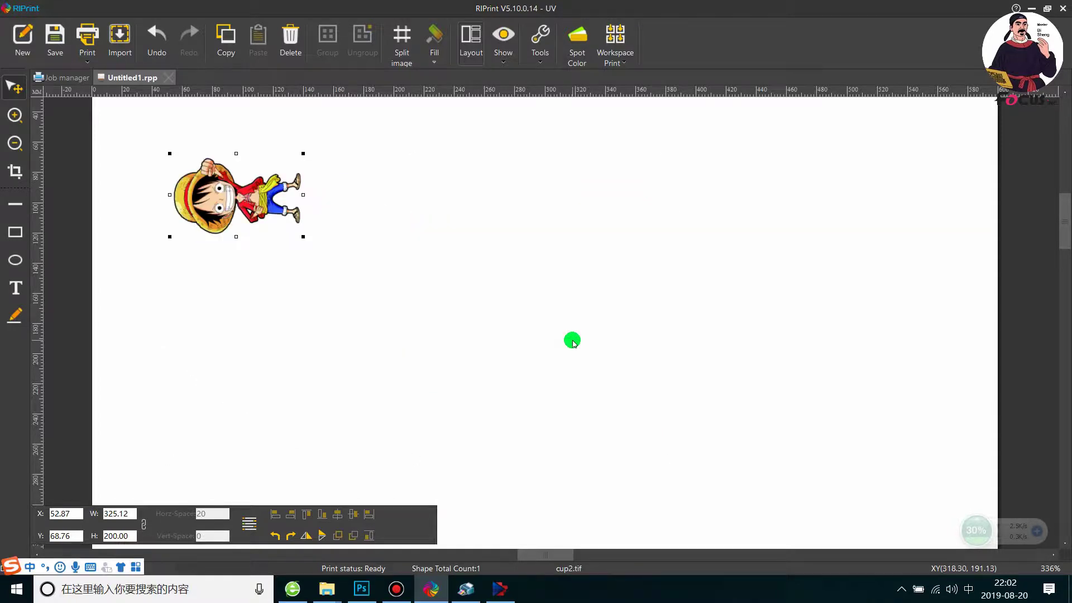
- Set the second spot colour's data source to None and the first spot colour's shrink to 0.08 mm
left_click(581, 50)
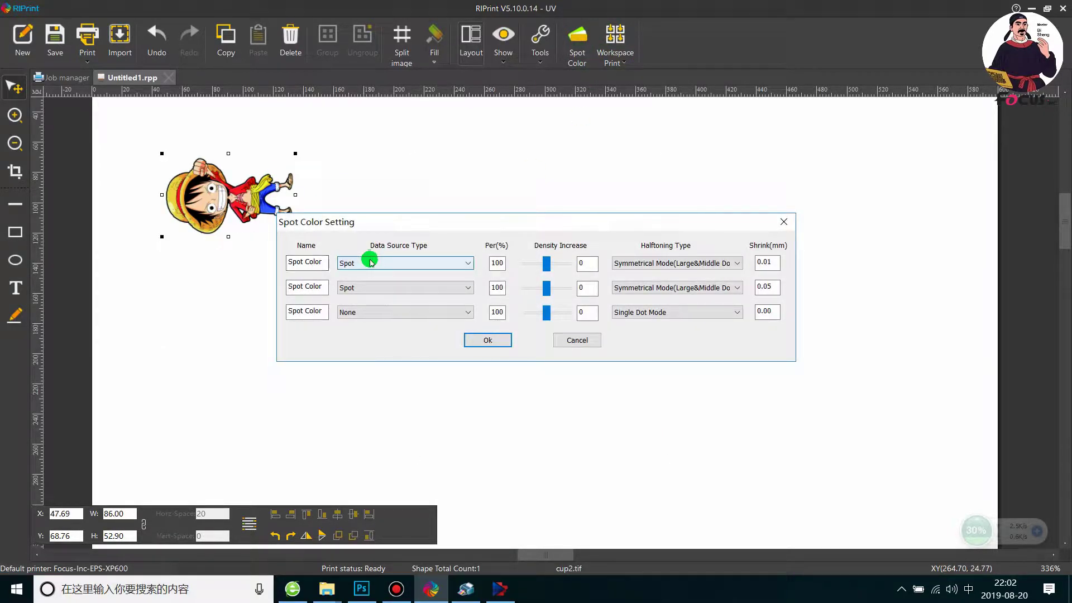
left_click(361, 287)
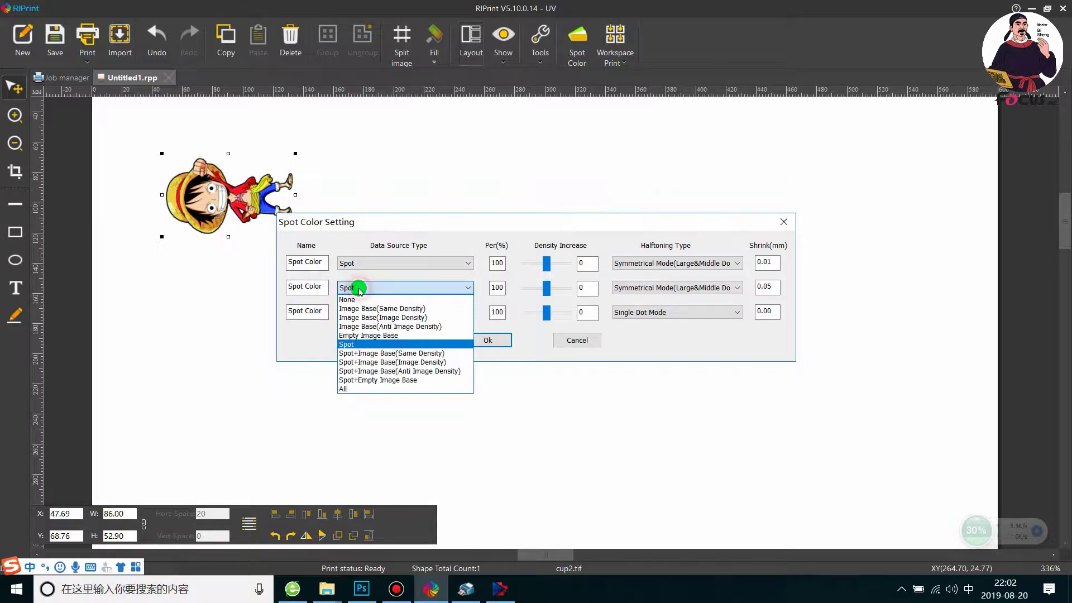
left_click(360, 299)
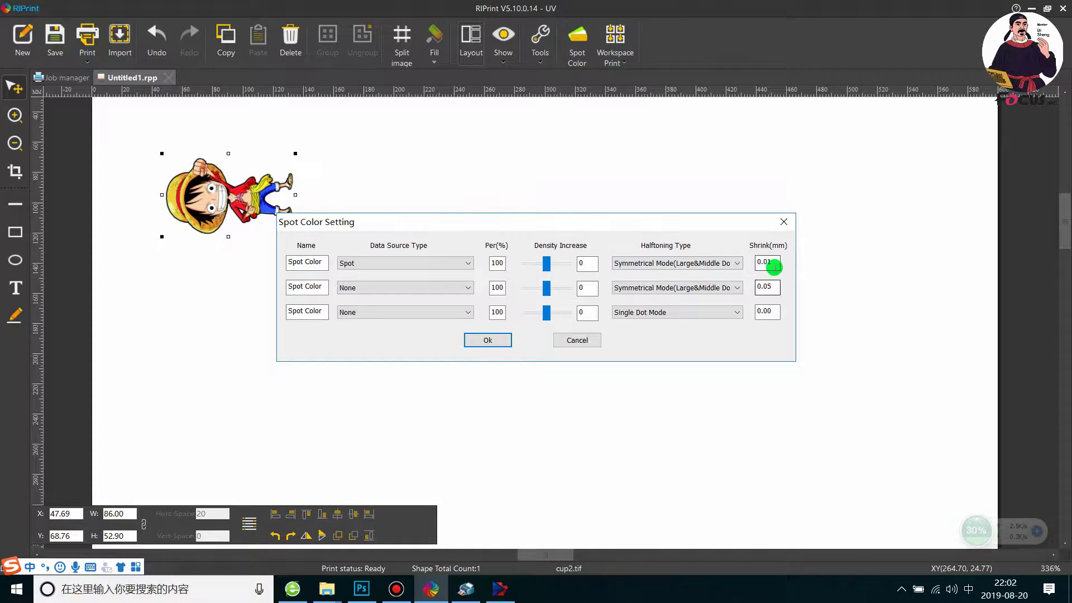
left_click_drag(769, 263, 797, 276)
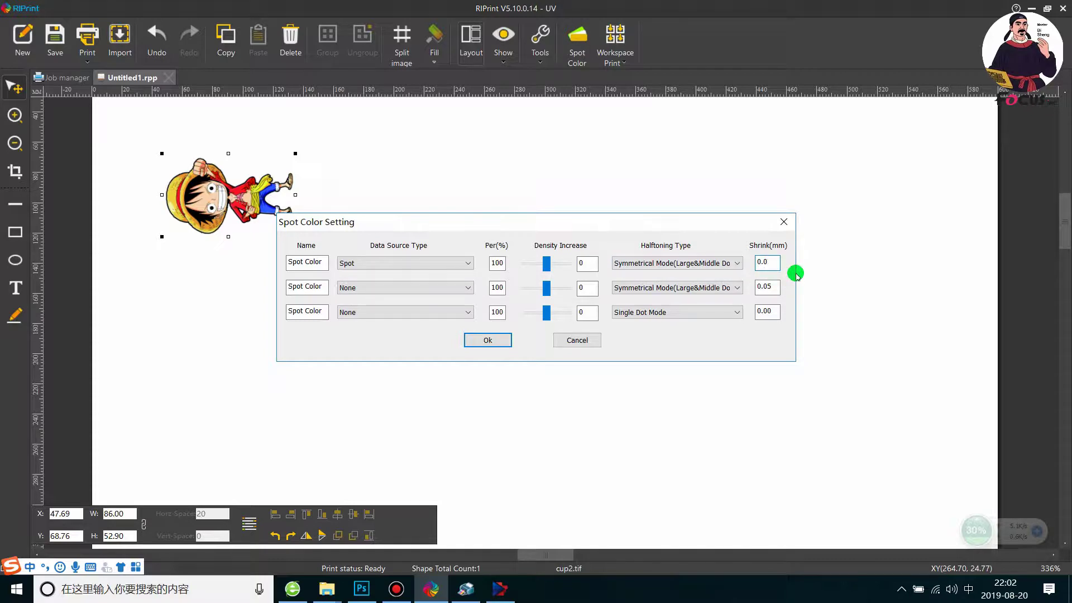
type("0")
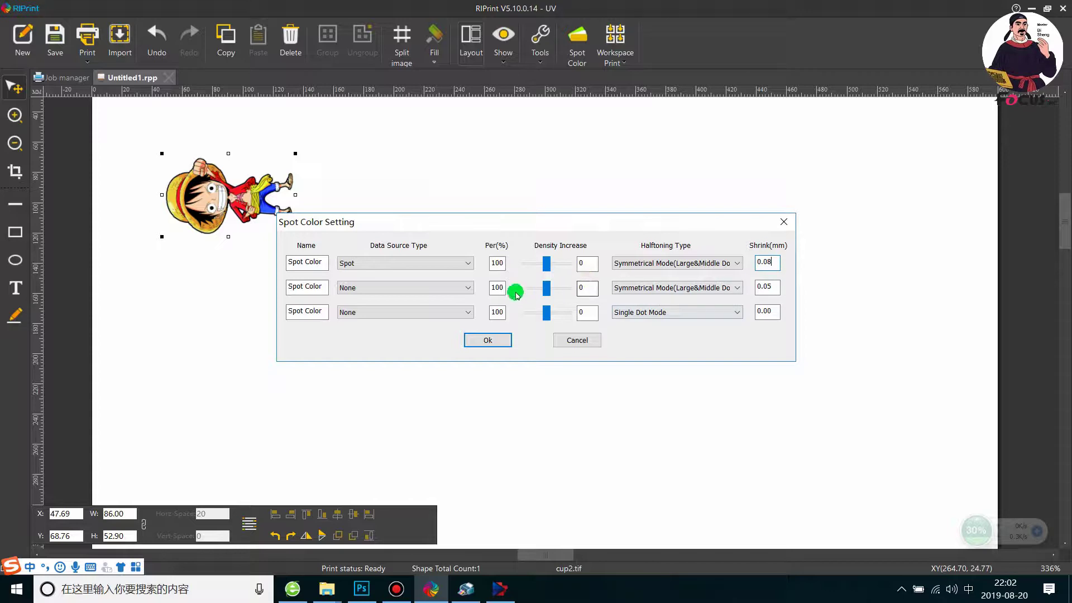
left_click(489, 340)
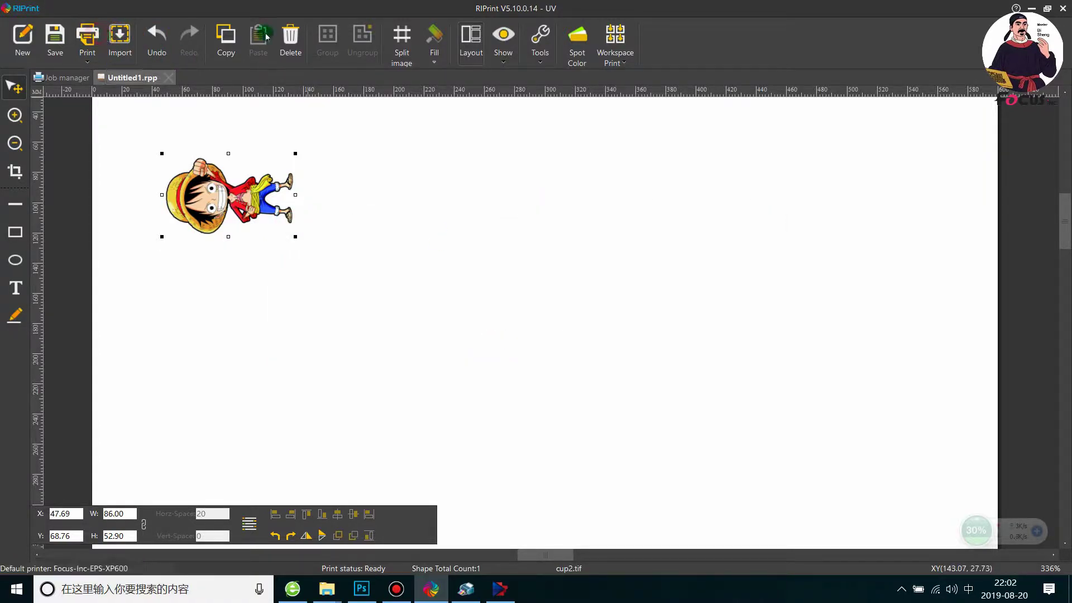
- Start printing the layout to a file with the FOCUS_4_MK_720x720_8PASS_HARD_UV solution and forward output
left_click(88, 34)
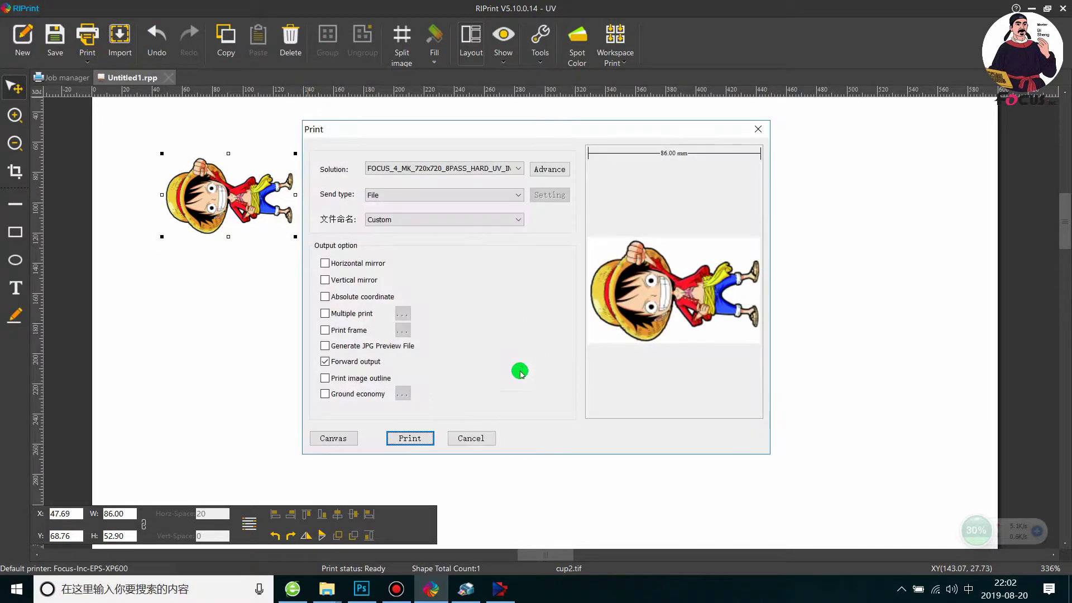
left_click(426, 168)
left_click(413, 199)
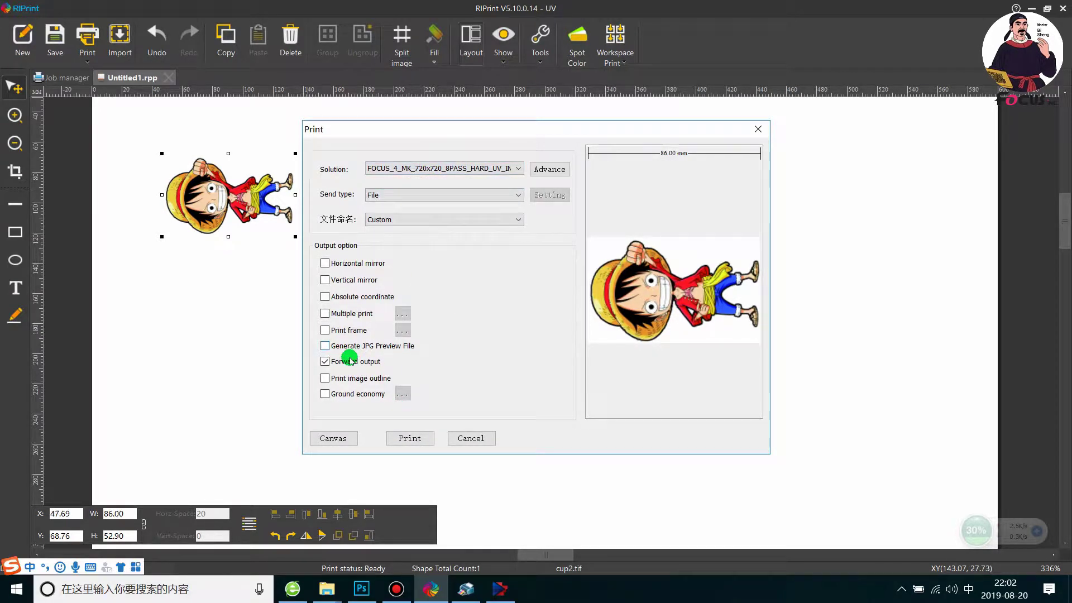
left_click(418, 437)
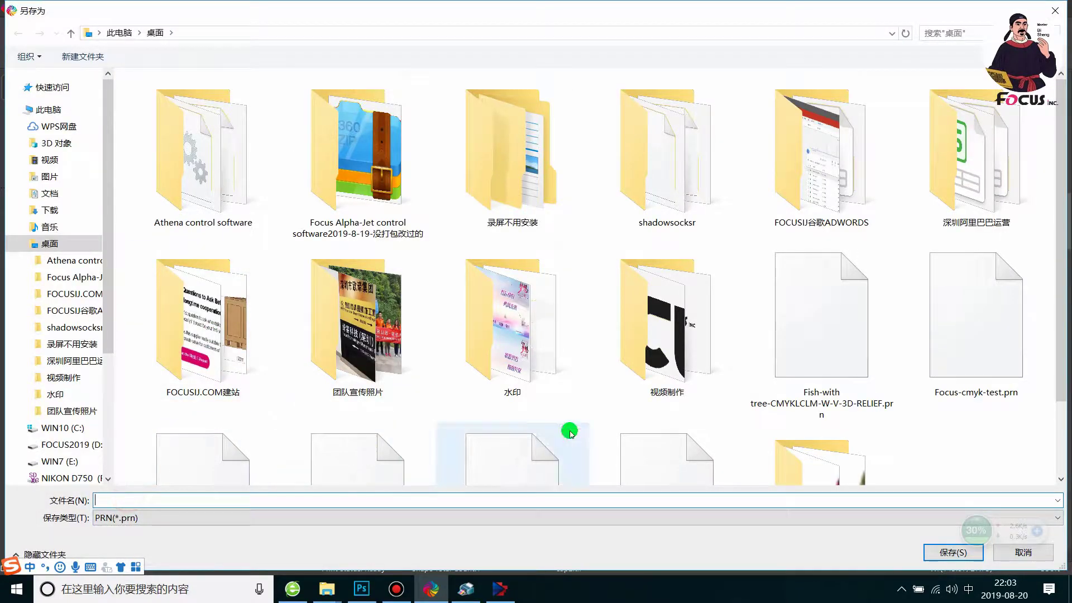
- Save the print output on the desktop as PRN file CUP2
scroll(626, 438, "down", 1)
scroll(607, 440, "up", 1)
type("错")
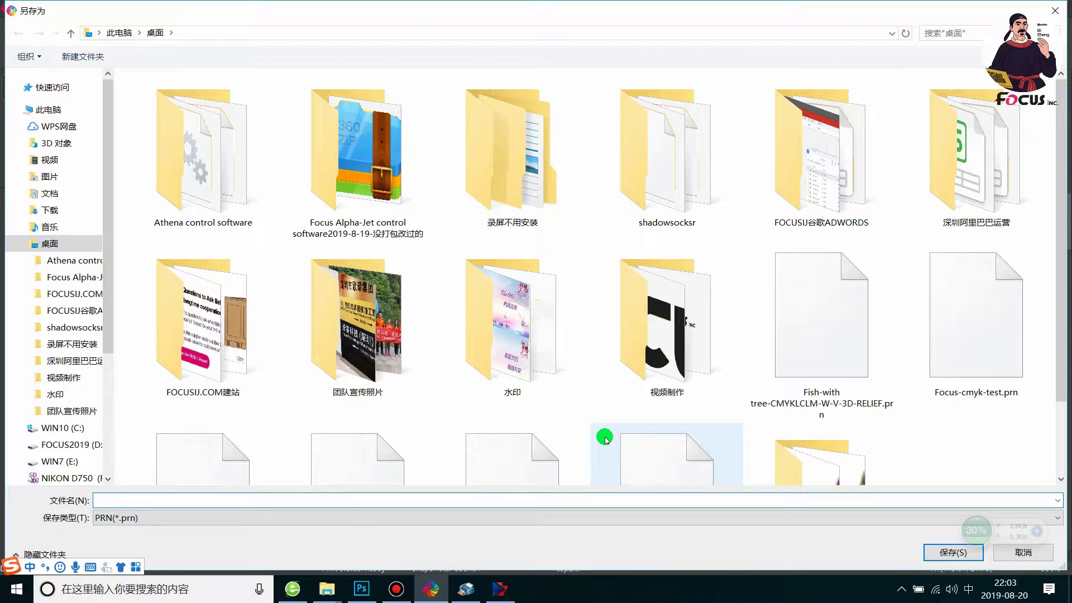
key("shift")
type("CUP2")
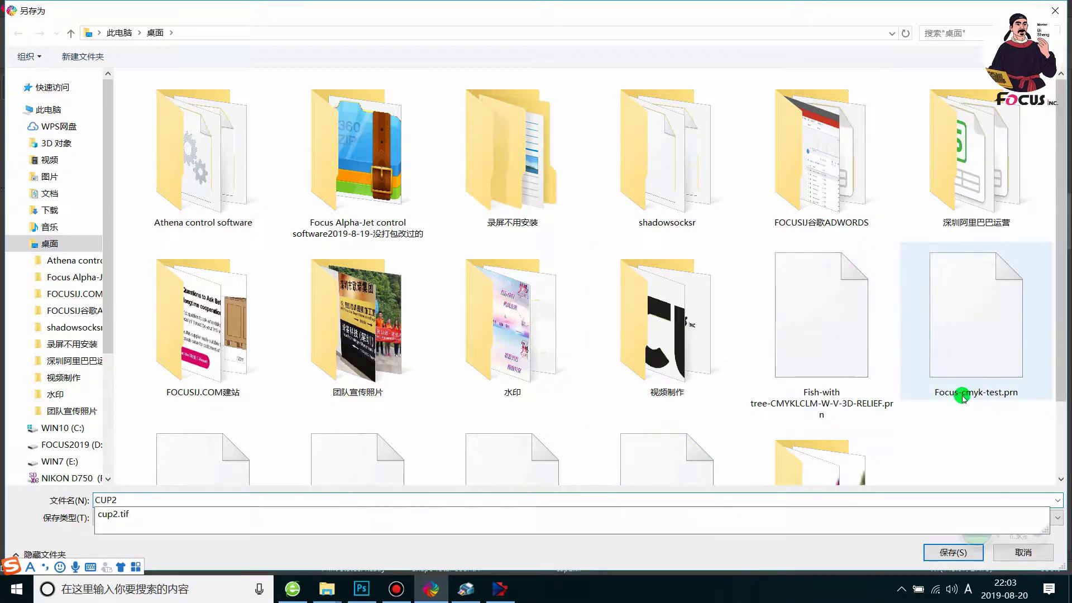
left_click(952, 552)
left_click(949, 552)
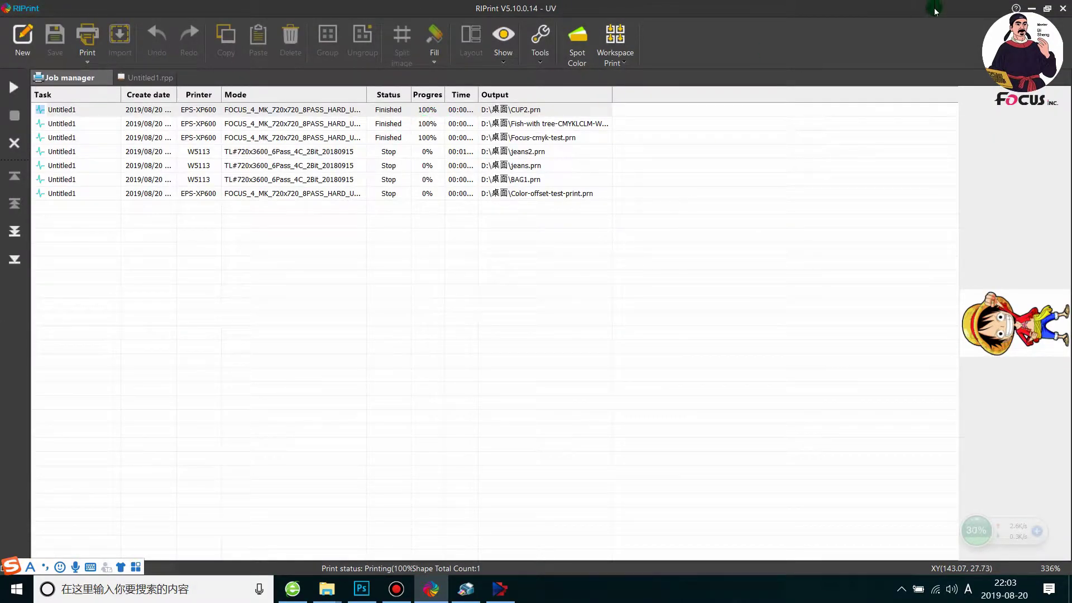
- Minimize RIPrint, switch to the Focus Alpha-Jet control software and load CUP2.prn
left_click(1031, 8)
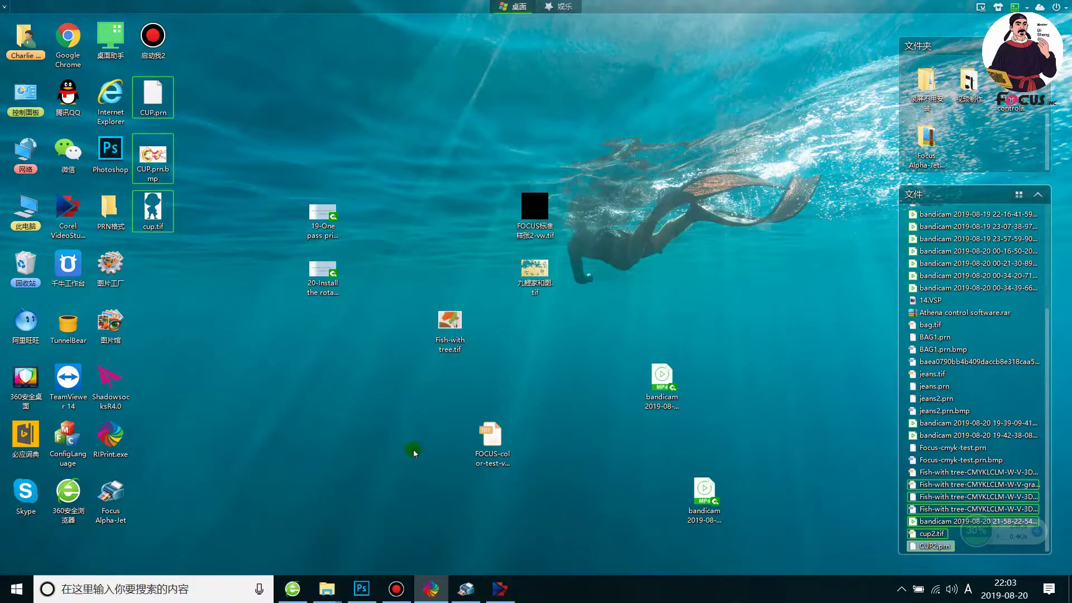
left_click(467, 589)
left_click(20, 53)
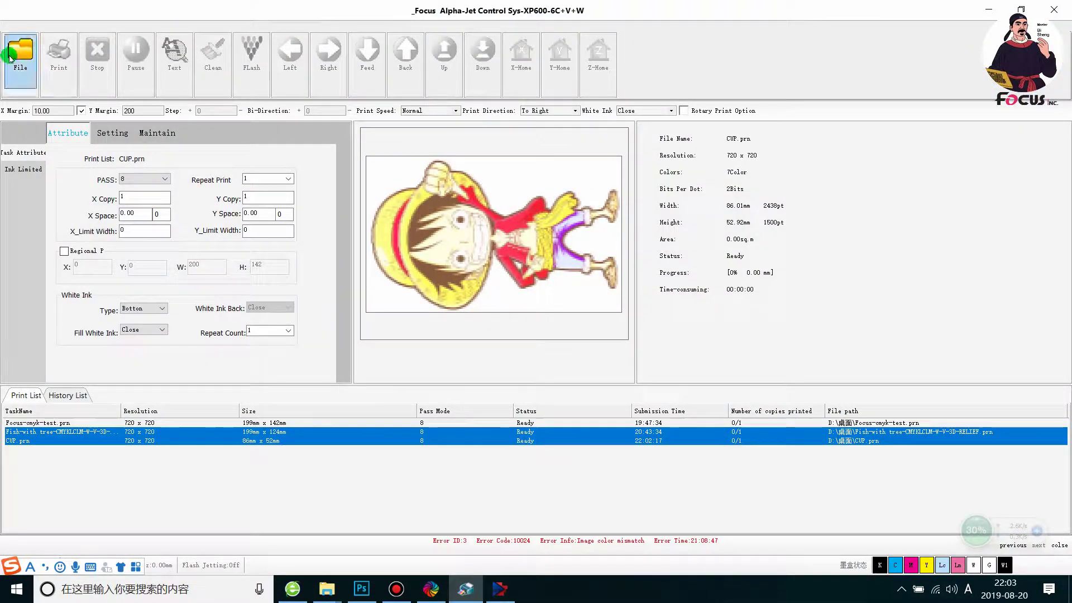
left_click(451, 142)
left_click(726, 324)
- Select the CUP2.prn task in the print list
left_click_drag(196, 432, 187, 450)
left_click(188, 450)
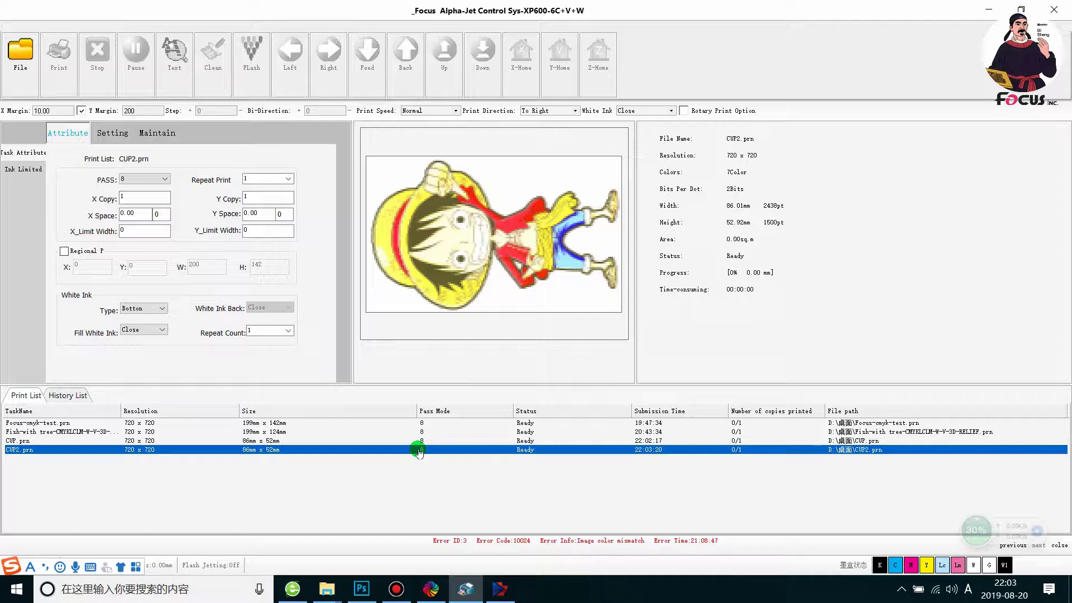
left_click(272, 452)
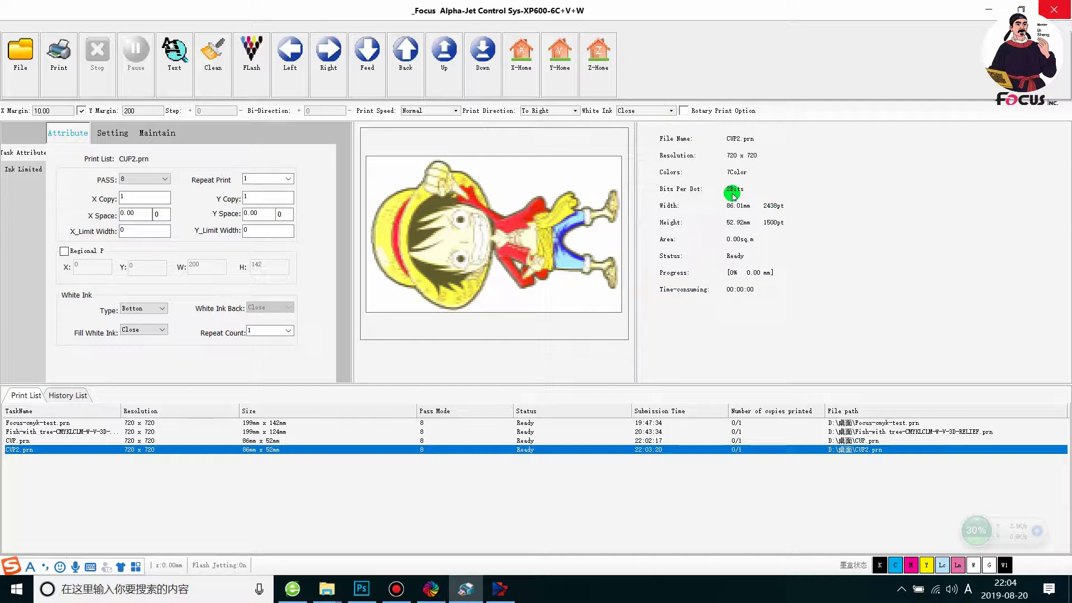
- Enable the rotary print option and turn off the Y margin for the CUP2.prn task
left_click(695, 112)
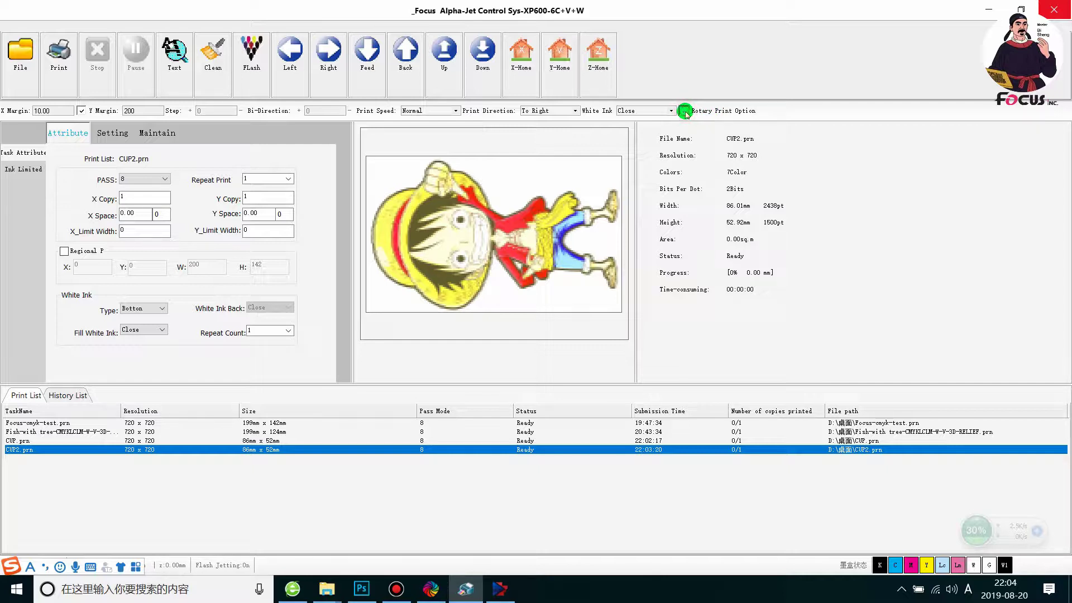
left_click(684, 111)
left_click(685, 111)
left_click(685, 112)
left_click(685, 112)
left_click(685, 112)
left_click(685, 110)
left_click(690, 114)
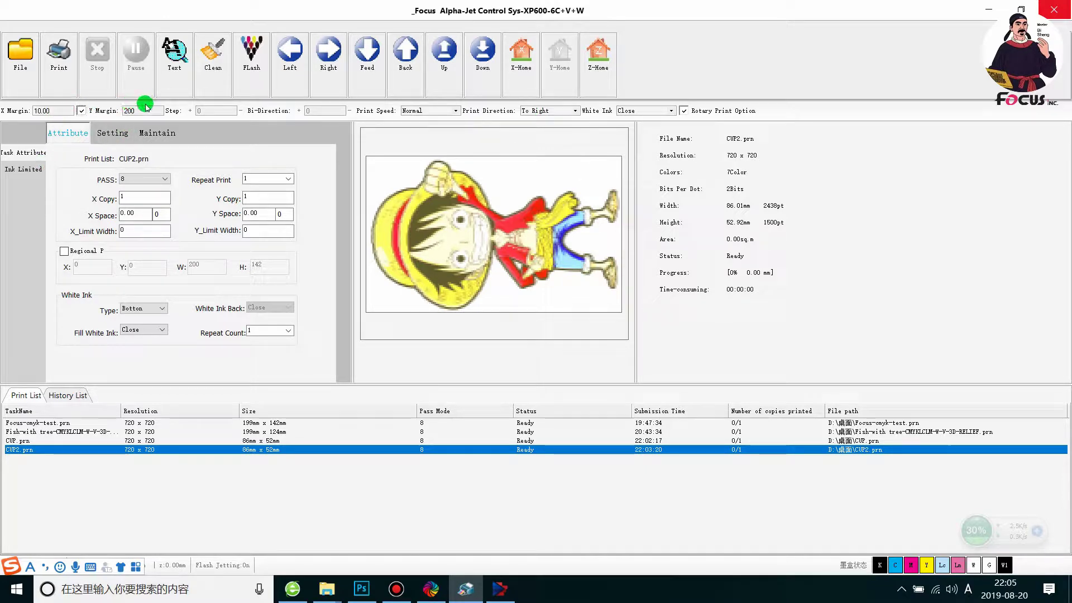
left_click(82, 111)
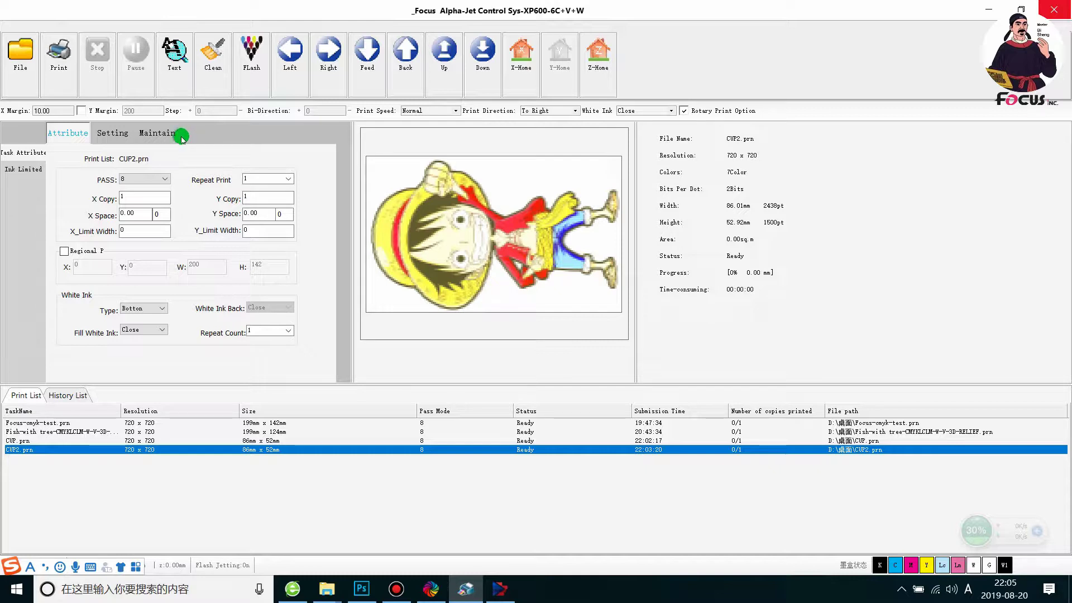
- Lower the Eclosion value to 51% in the print parameter settings
left_click(152, 133)
left_click(120, 133)
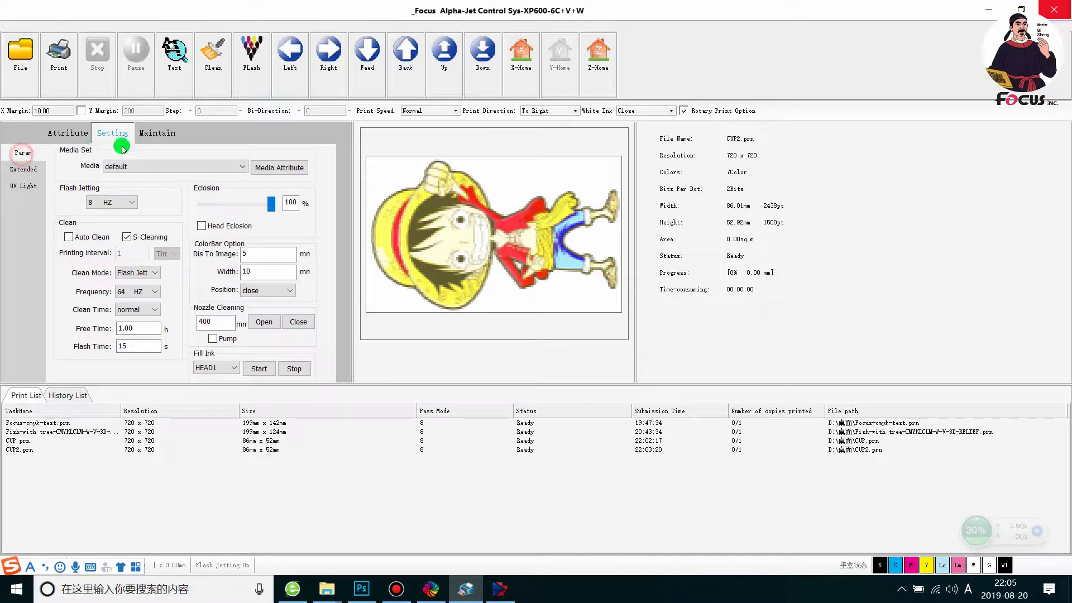
left_click_drag(271, 204, 242, 213)
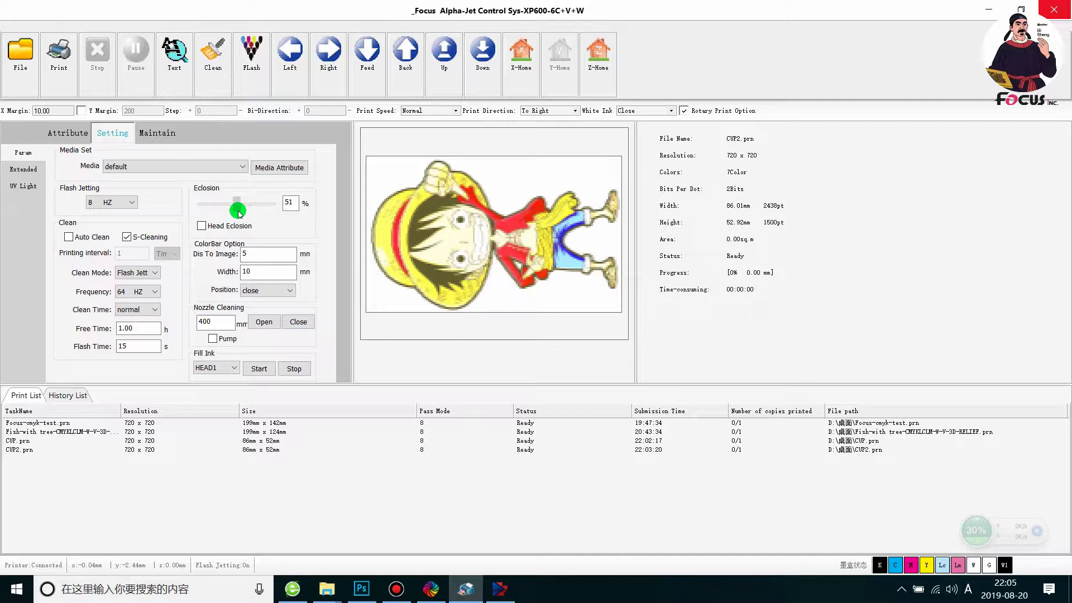
left_click_drag(239, 214, 238, 213)
left_click_drag(238, 213, 239, 212)
left_click(307, 204)
- Try to print the CUP2.prn task from the print list
left_click(60, 450)
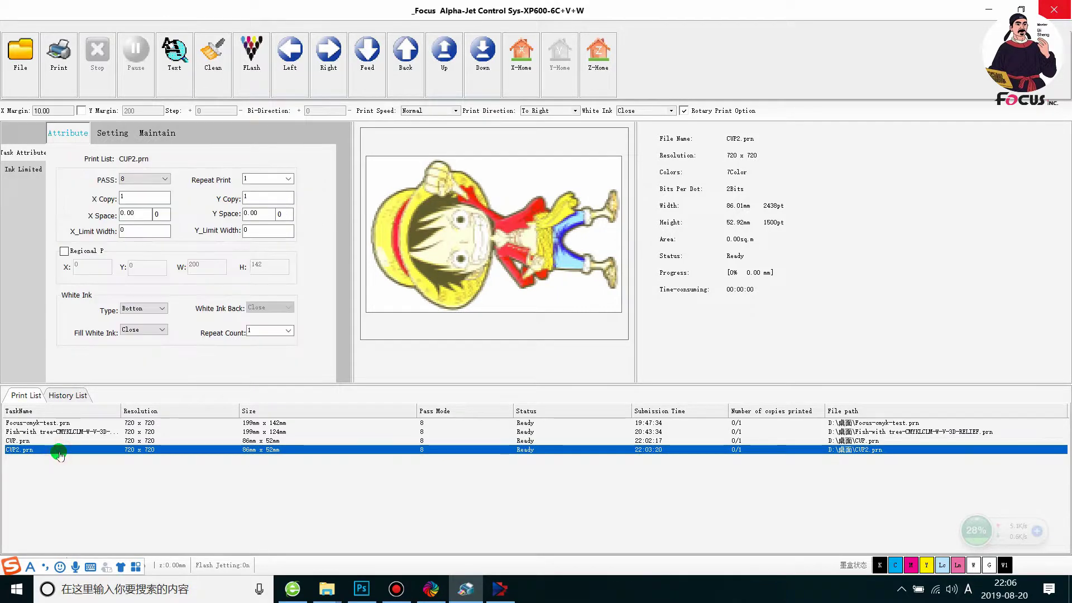
right_click(59, 453)
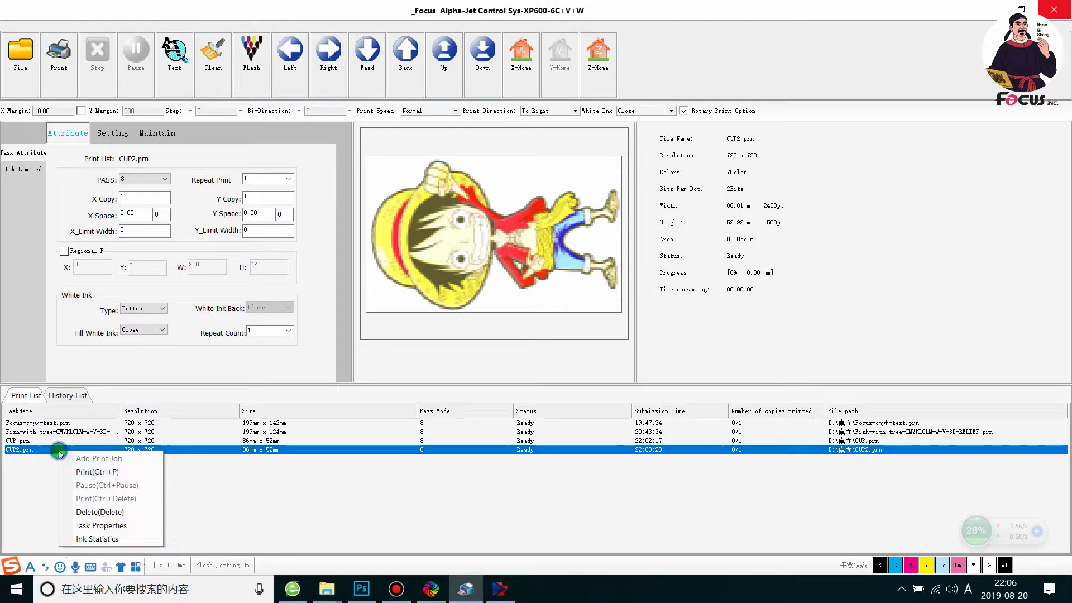
left_click(107, 470)
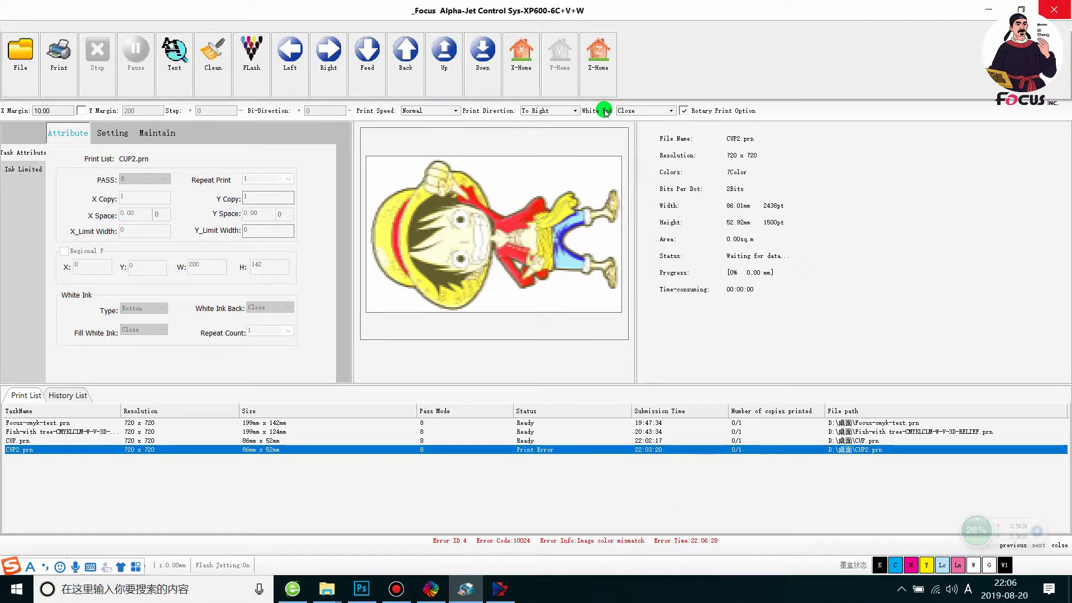
- Dismiss the print error notice and set White Ink to Open
left_click(1060, 545)
left_click(660, 110)
left_click(648, 139)
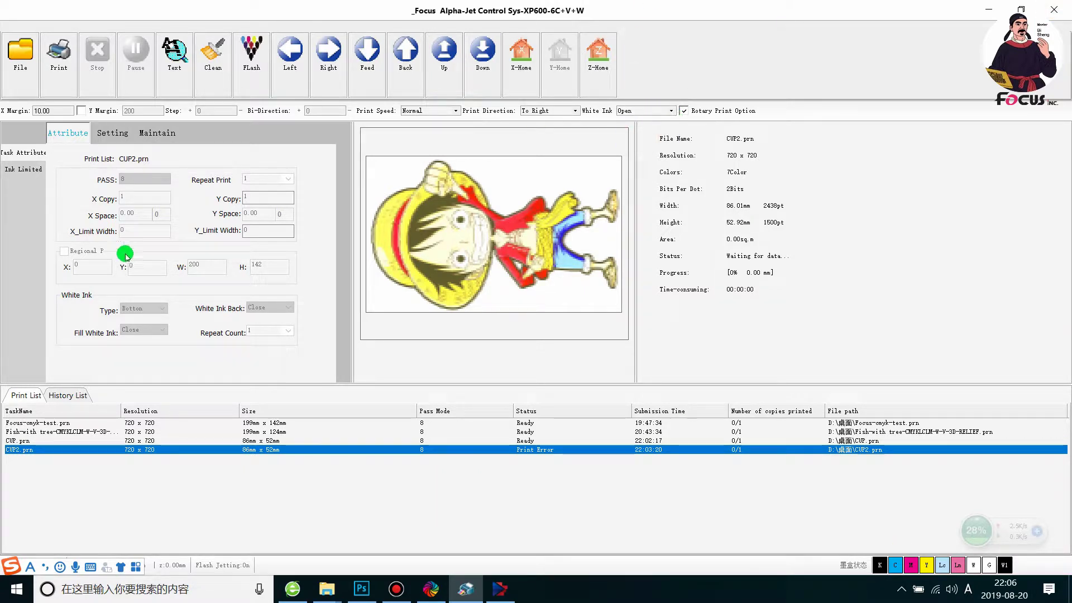
- Check the white ink type options of the CUP.prn task, keeping Botton
left_click(196, 441)
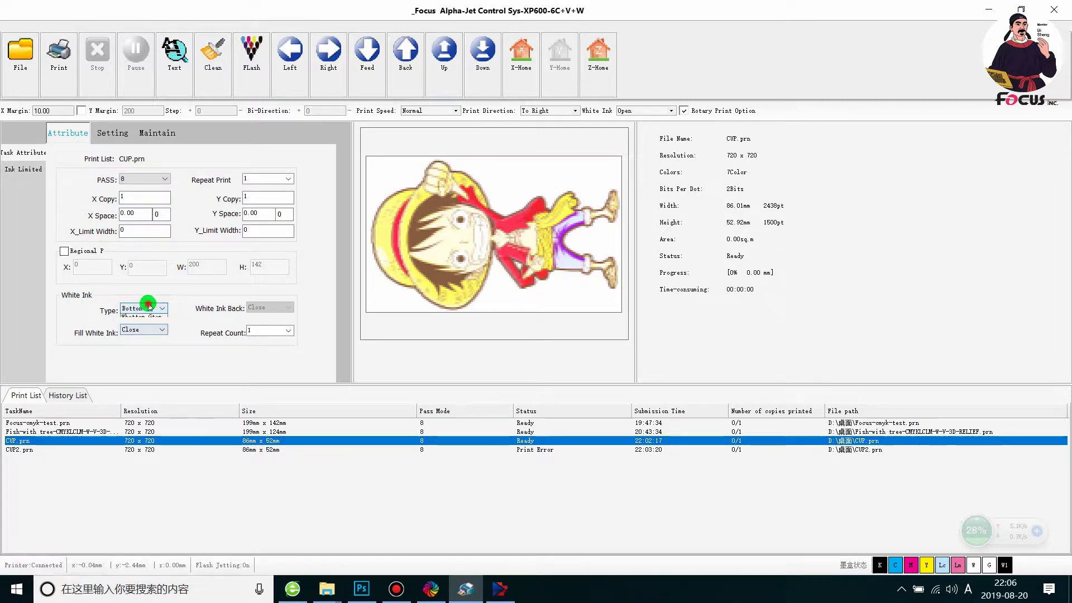
left_click(144, 308)
left_click(146, 311)
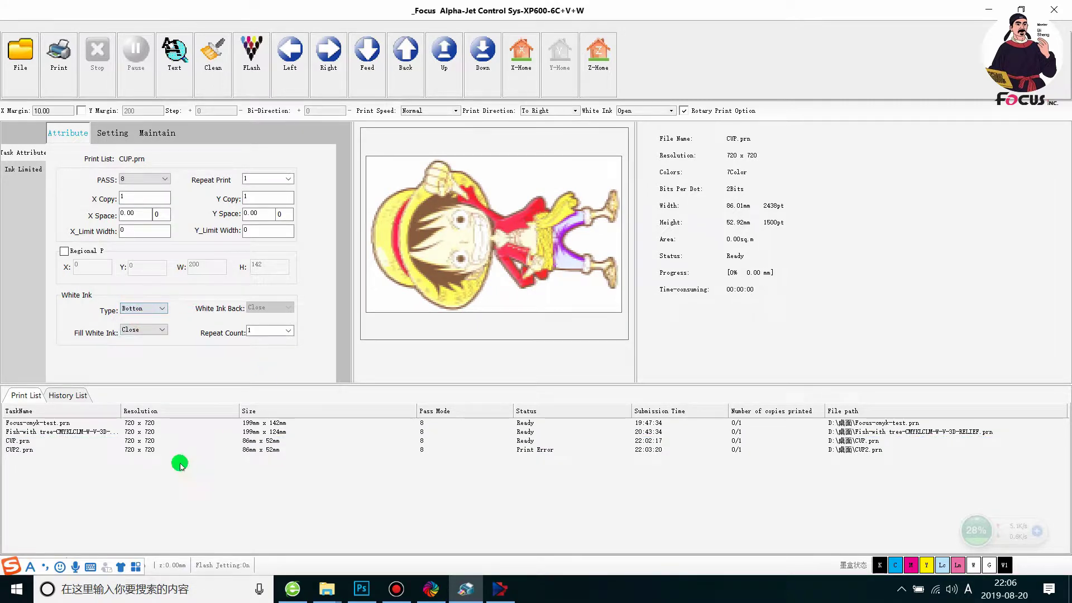
- Select the CUP2.prn task again and start printing it with white ink open
left_click(165, 450)
left_click(59, 56)
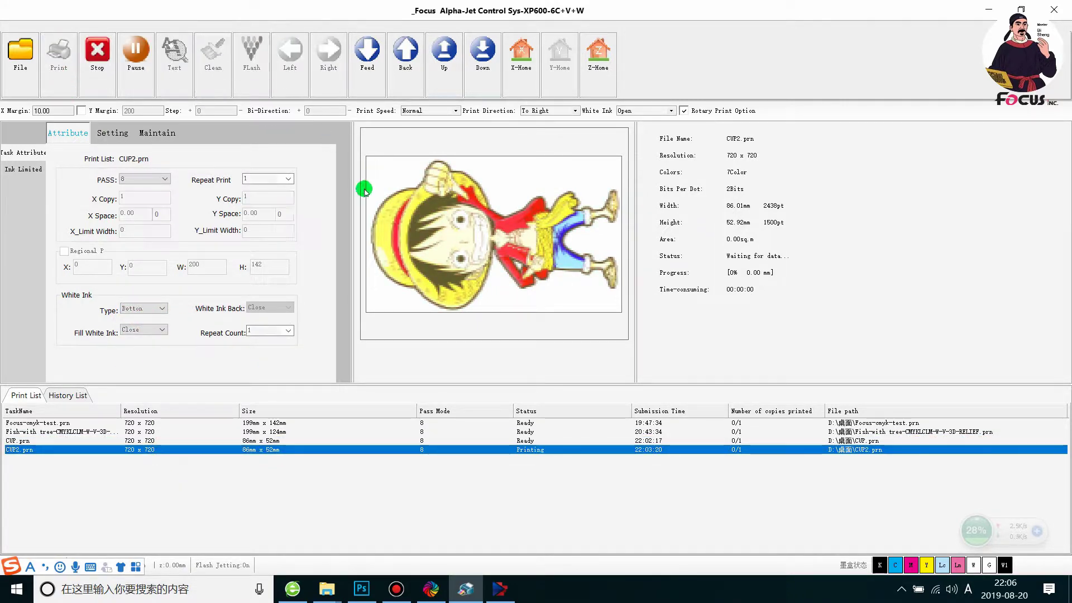